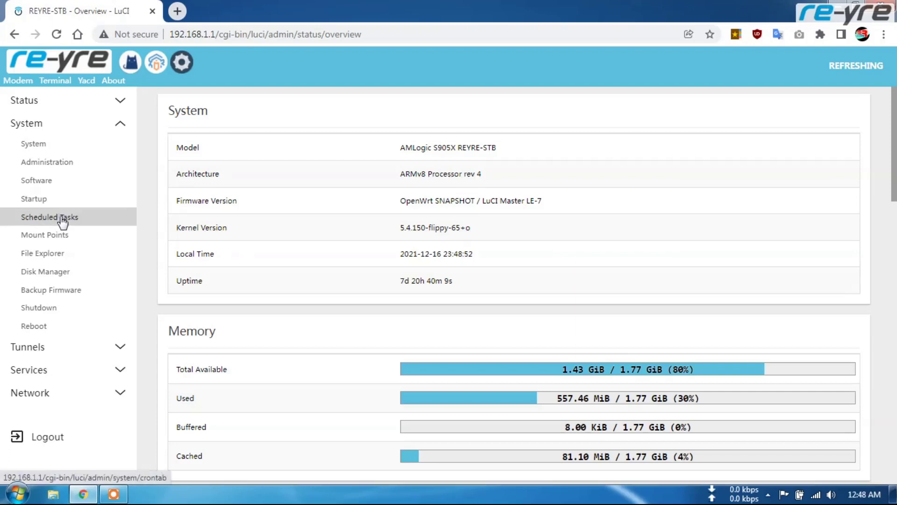
# Examine the /root/free.sh entry in the router's scheduled tasks crontab.
pyautogui.moveTo(277, 114); pyautogui.dragTo(186, 131)
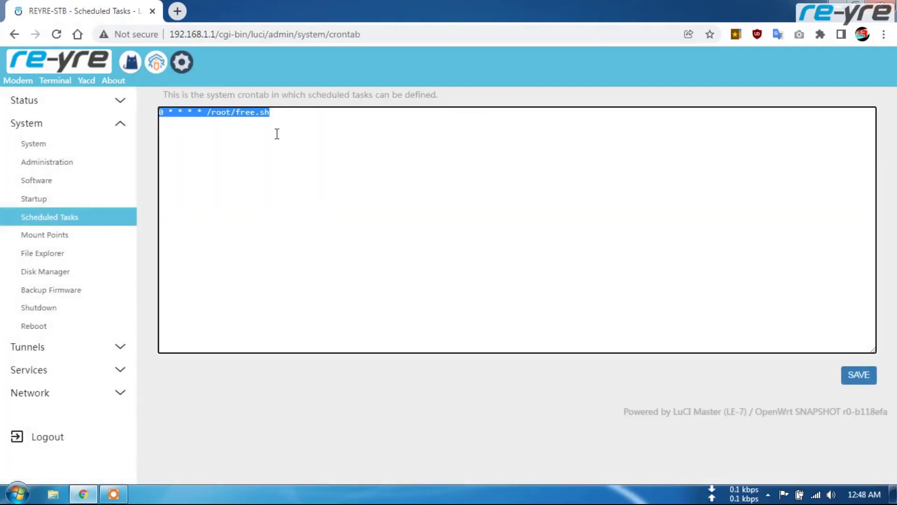
pyautogui.click(147, 161)
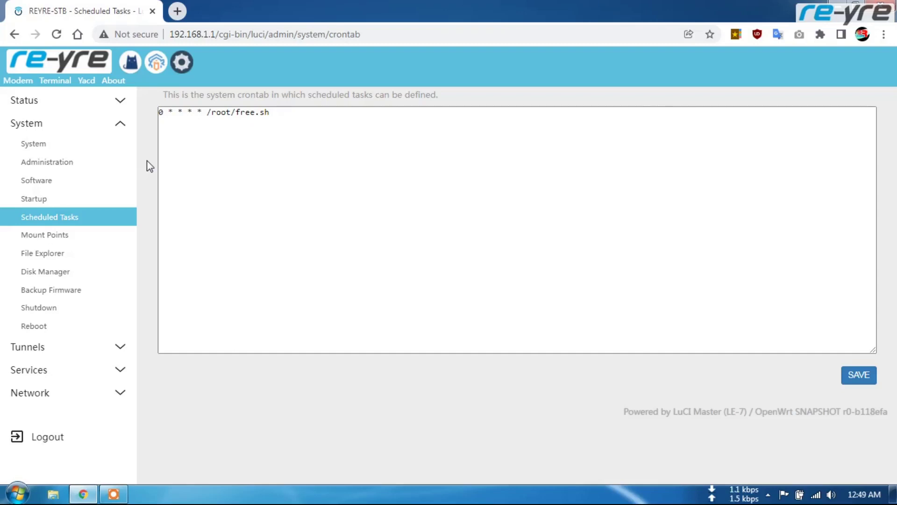
# View the NetMonitor graphs and the AdGuard status dashboard among the router's status pages.
pyautogui.click(116, 100)
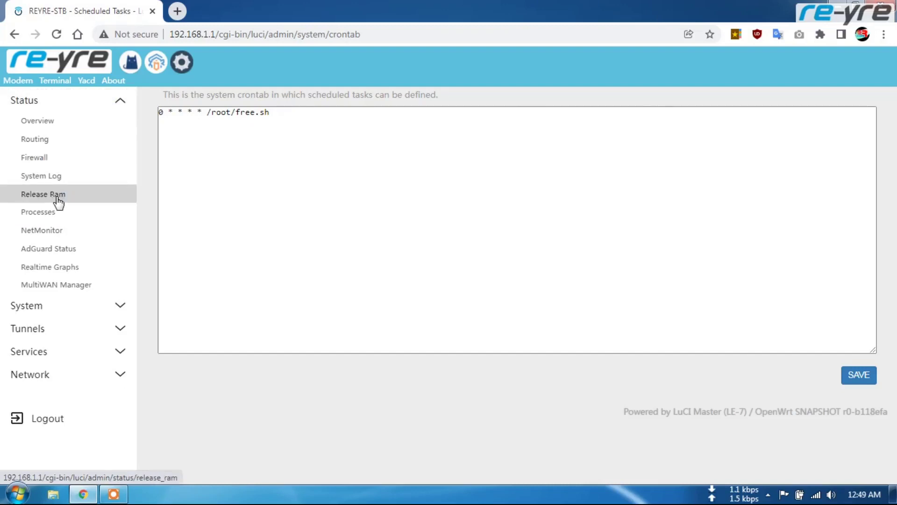
pyautogui.click(54, 231)
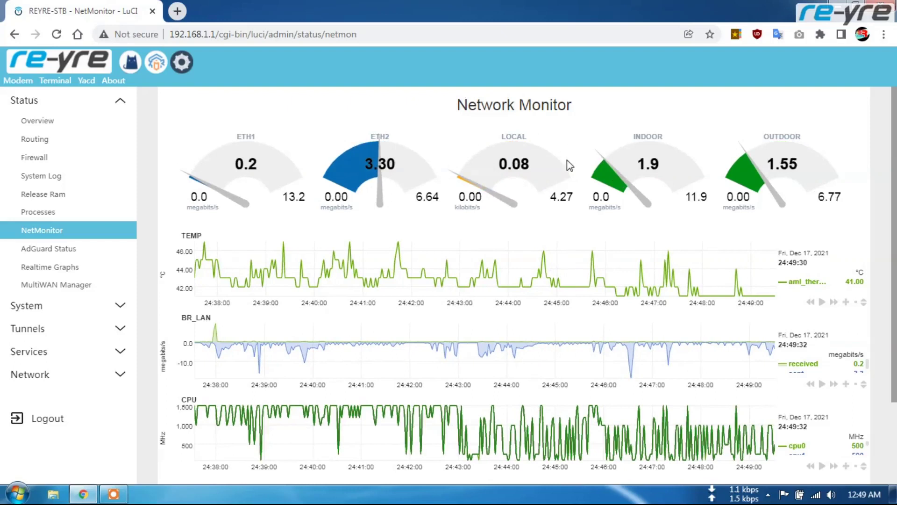
pyautogui.click(64, 252)
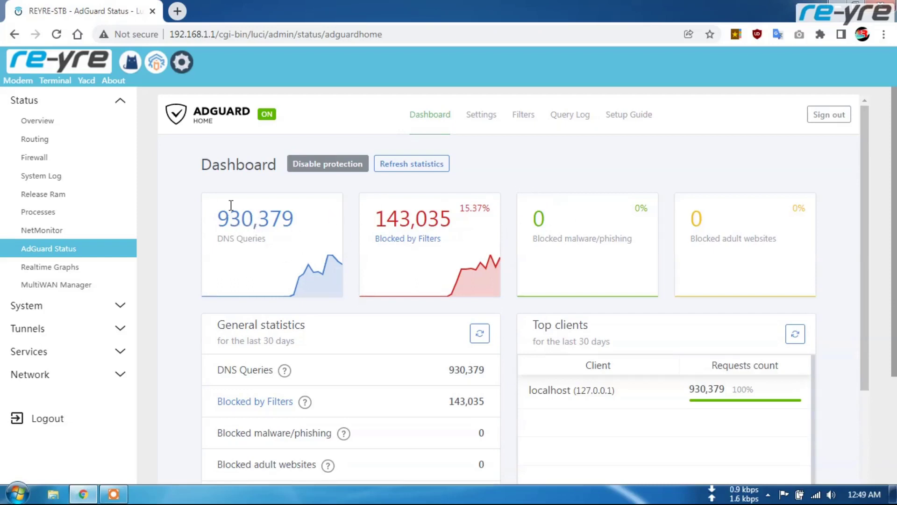
# Check the MultiWAN Manager's interface overview and its detailed status report, and return to the overview.
pyautogui.click(52, 286)
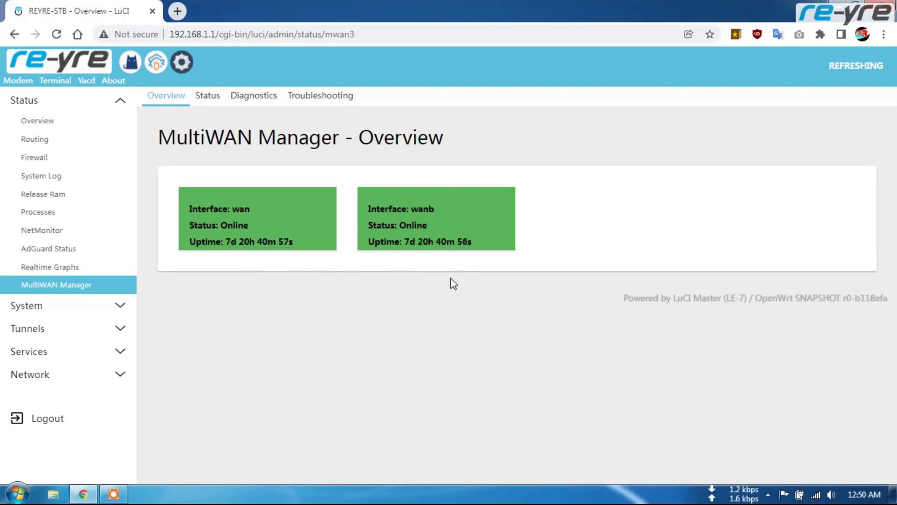
pyautogui.click(208, 99)
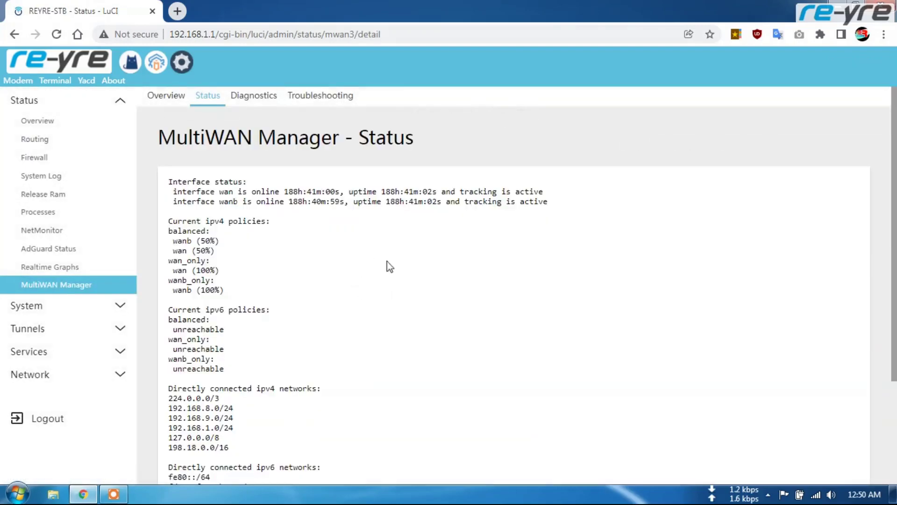
pyautogui.scroll(-3, 330, 307)
pyautogui.scroll(3, 331, 307)
pyautogui.click(168, 97)
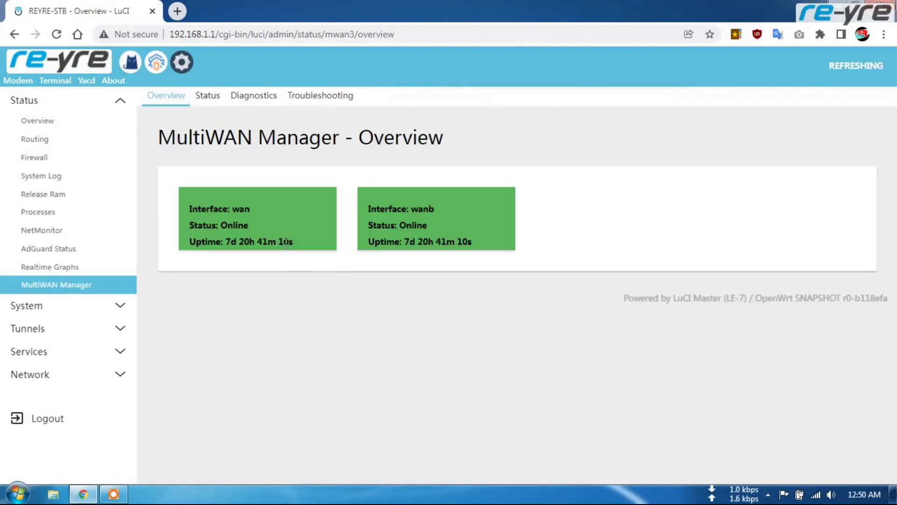
# Open the router's File Explorer and look through the folders in the root directory.
pyautogui.click(123, 304)
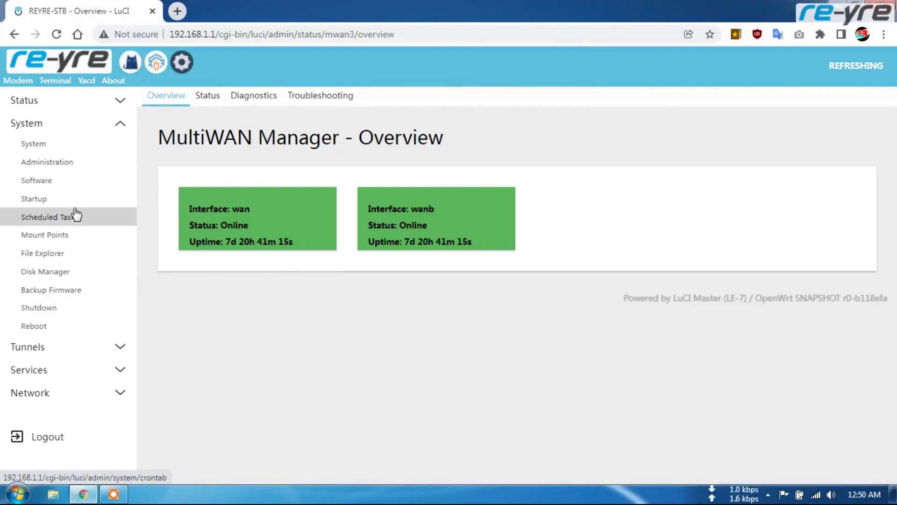
pyautogui.click(59, 254)
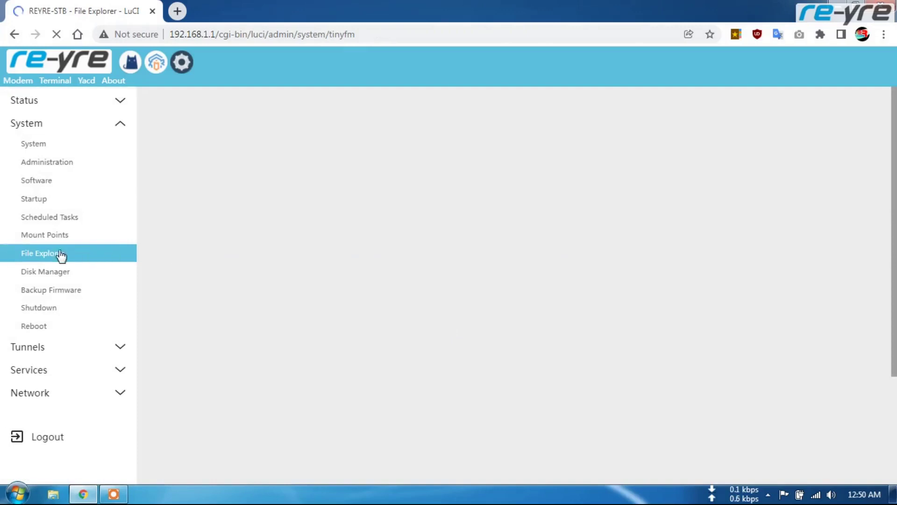
pyautogui.click(44, 253)
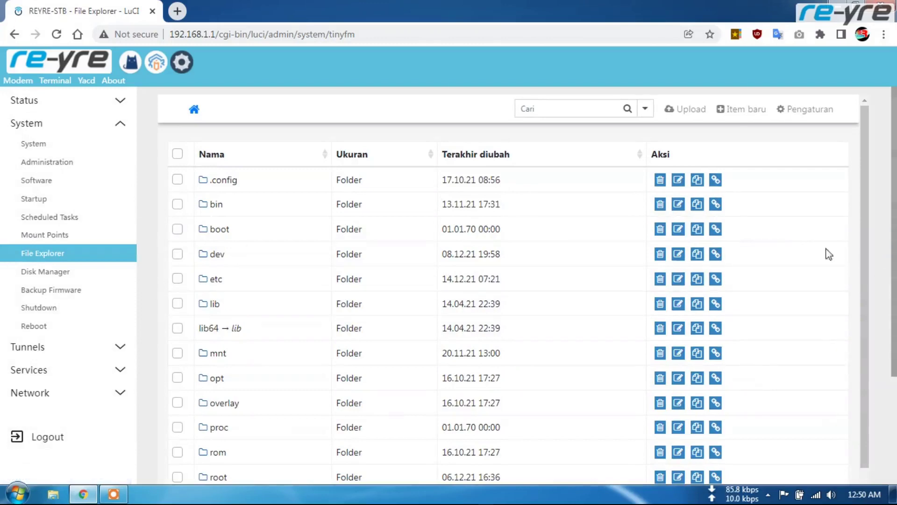
pyautogui.scroll(-6, 717, 276)
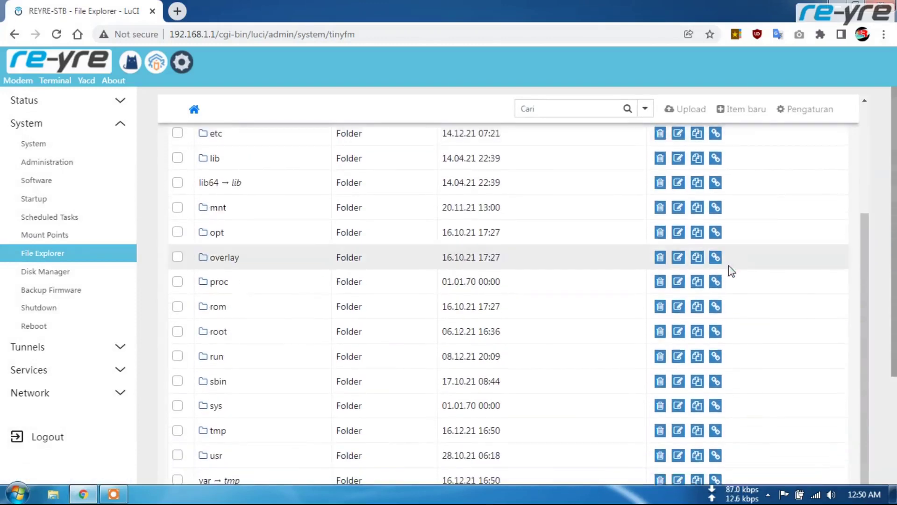
pyautogui.scroll(6, 830, 323)
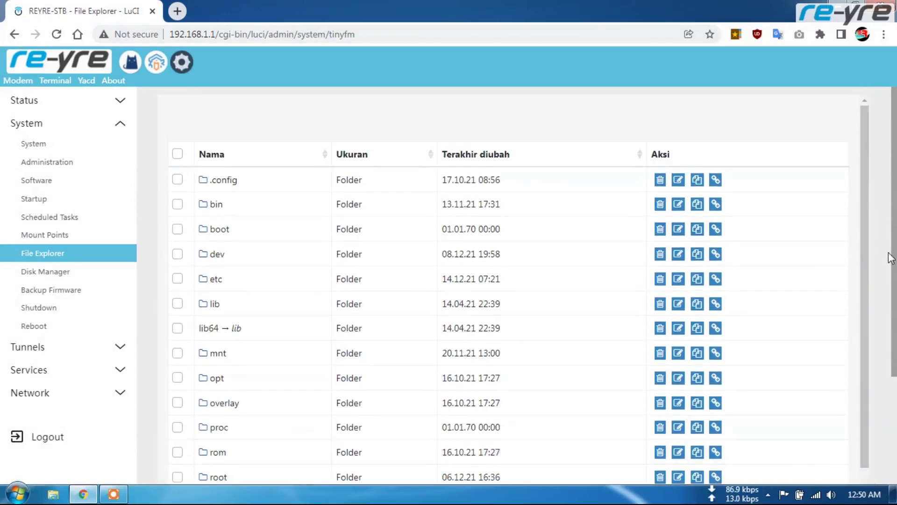
pyautogui.scroll(-3, 895, 252)
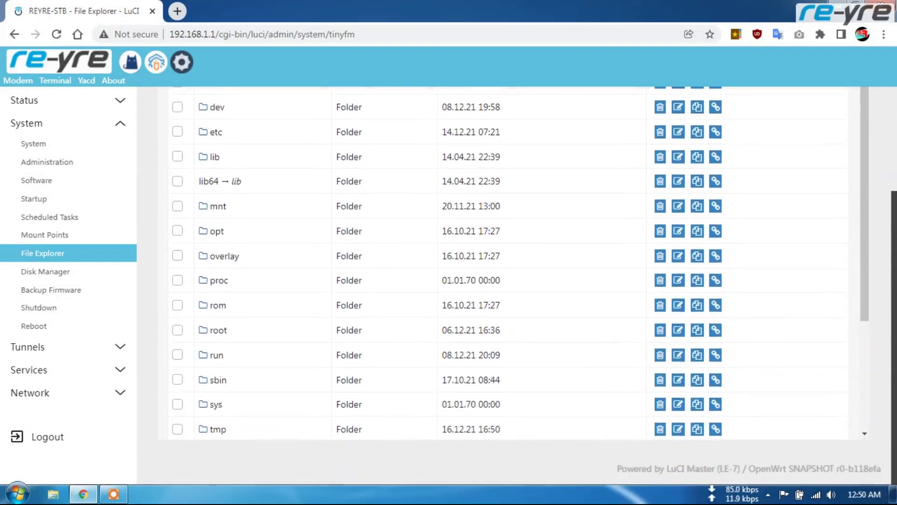
pyautogui.scroll(3, 890, 246)
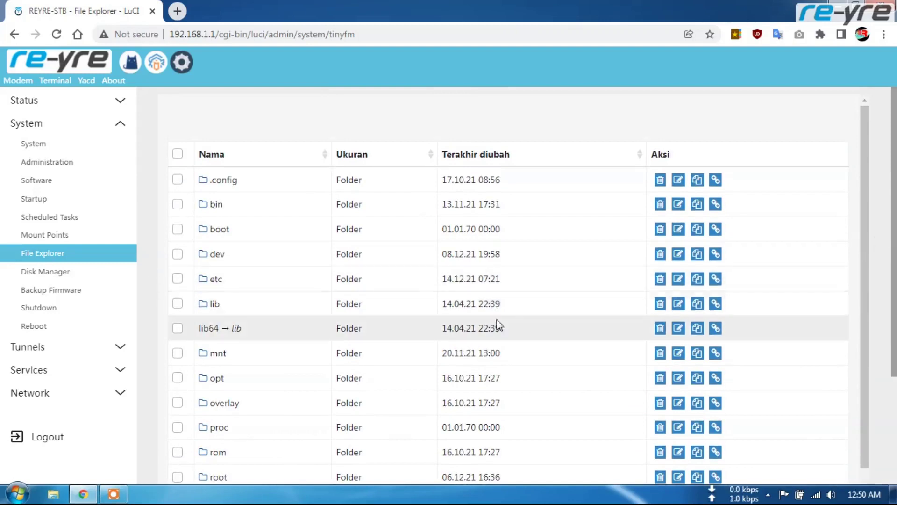
pyautogui.scroll(-3, 894, 252)
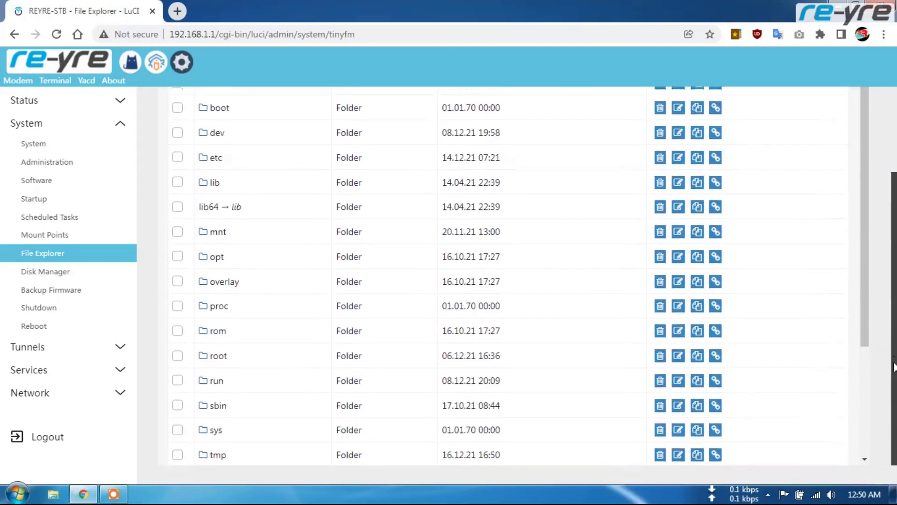
pyautogui.scroll(3, 871, 260)
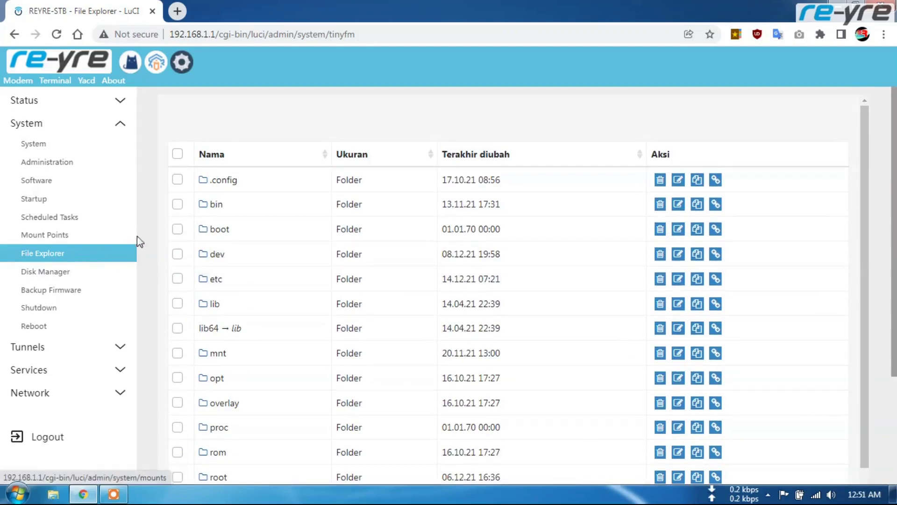
# Open the OpenClash overview and examine its running status and total download figure.
pyautogui.click(88, 354)
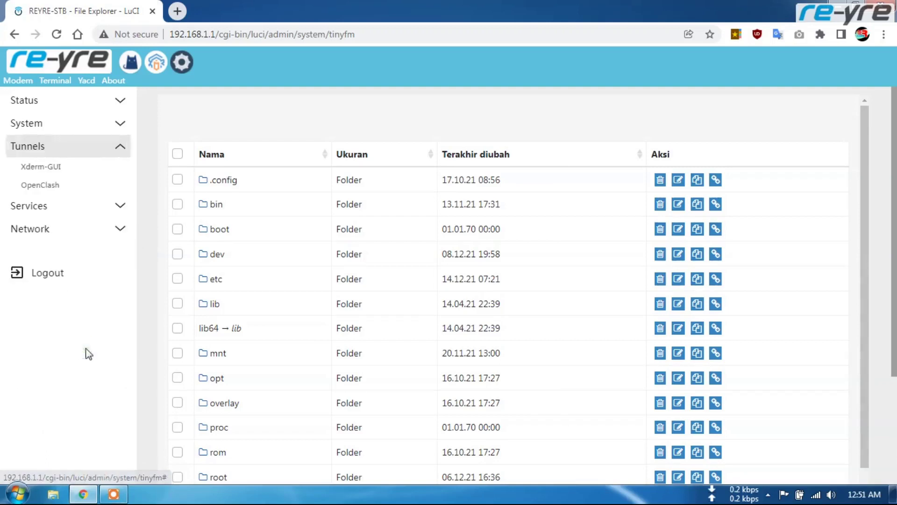
pyautogui.click(53, 187)
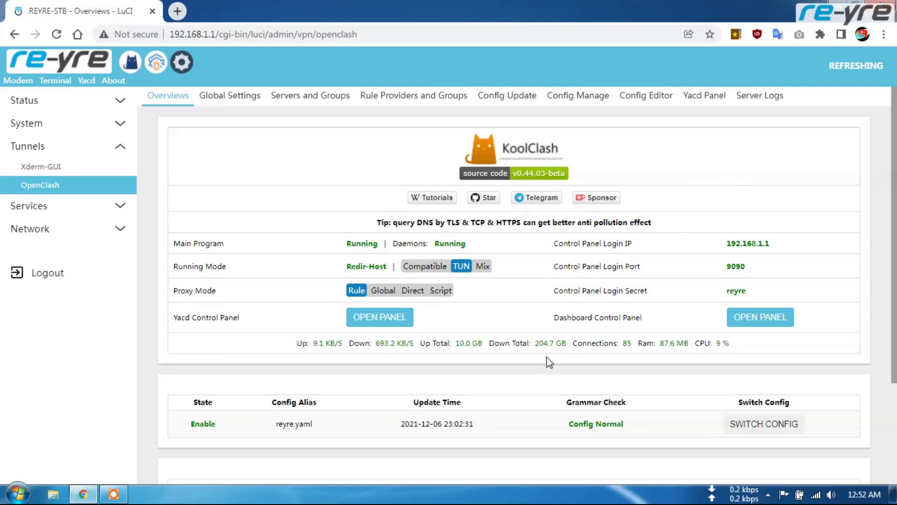
pyautogui.doubleClick(542, 343)
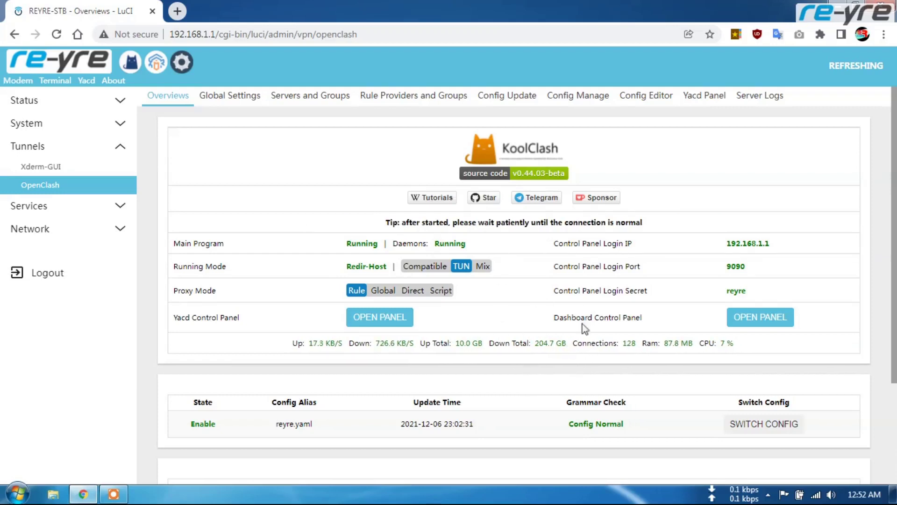
# Open the Yacd dashboard and inspect its proxies, rules, active connections and traffic overview.
pyautogui.click(86, 80)
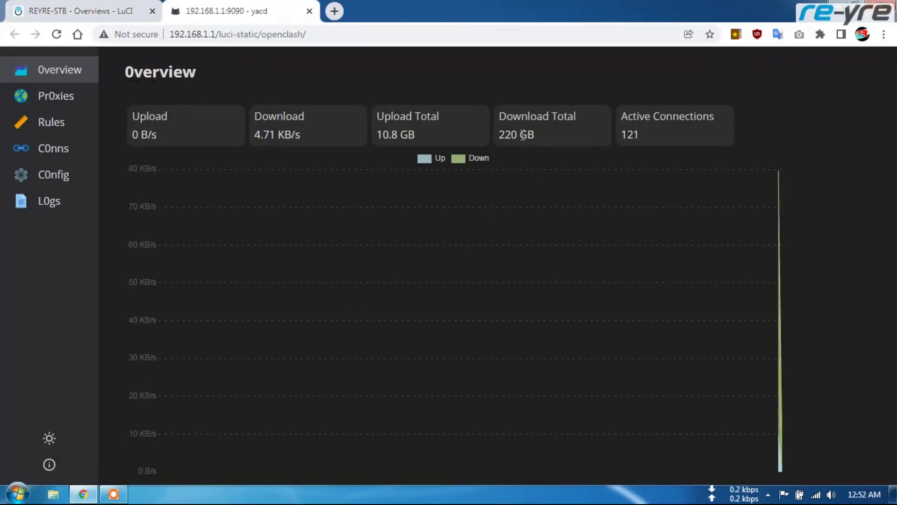
pyautogui.click(56, 98)
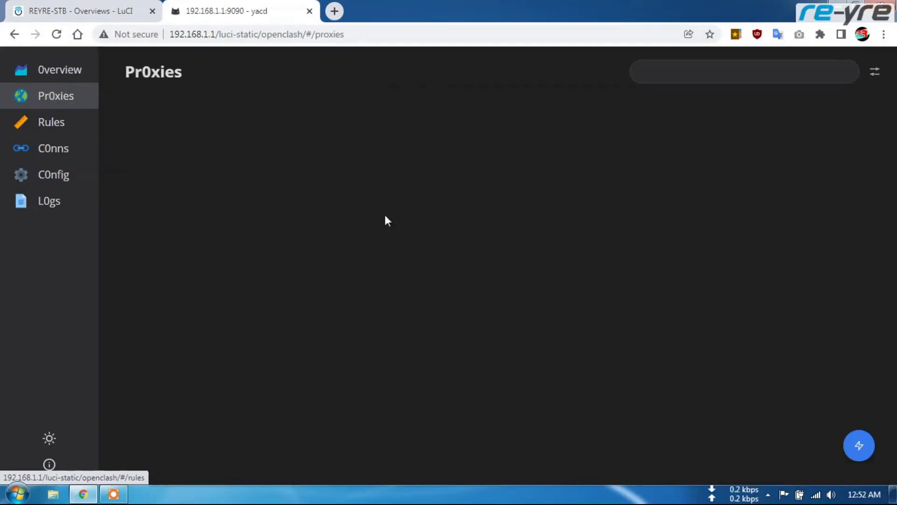
pyautogui.scroll(-9, 380, 224)
pyautogui.scroll(9, 384, 232)
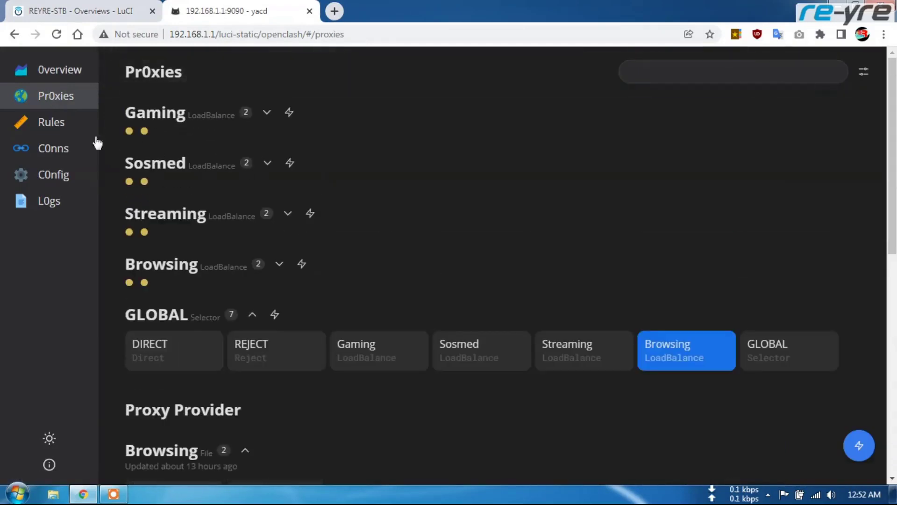
pyautogui.click(53, 125)
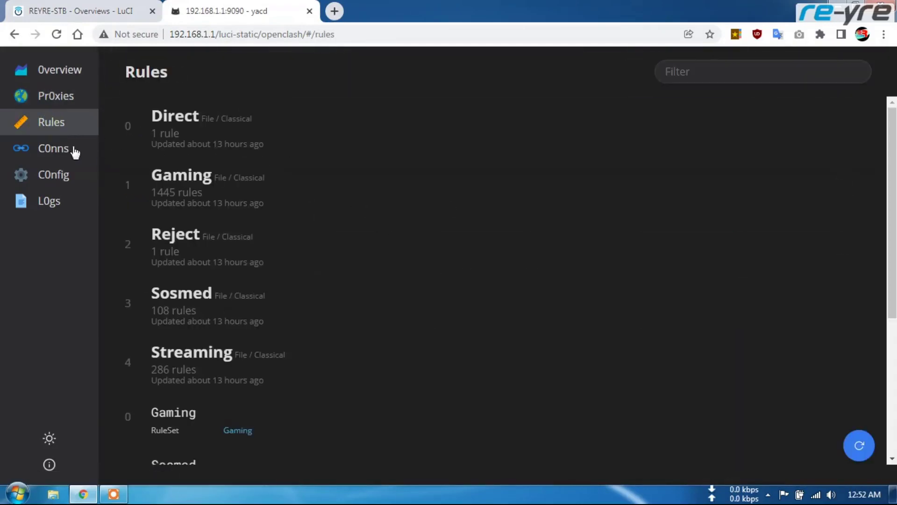
pyautogui.click(54, 155)
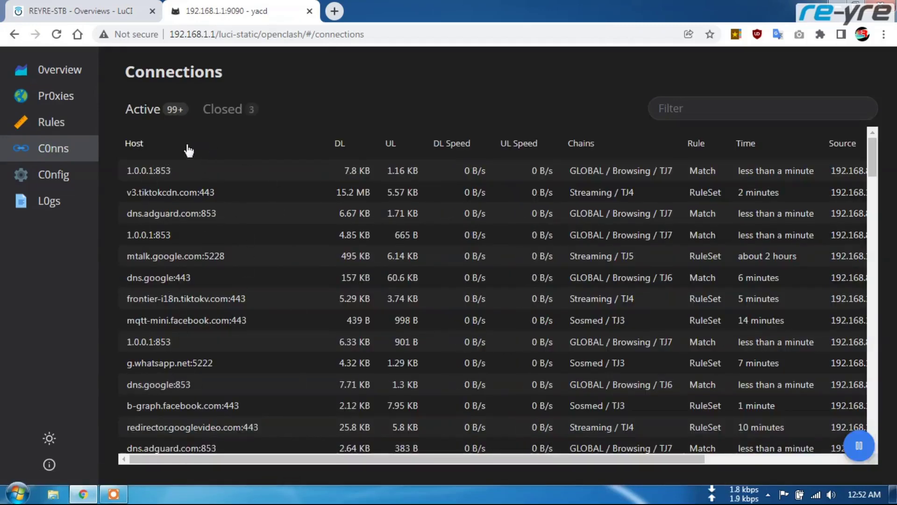
pyautogui.click(61, 75)
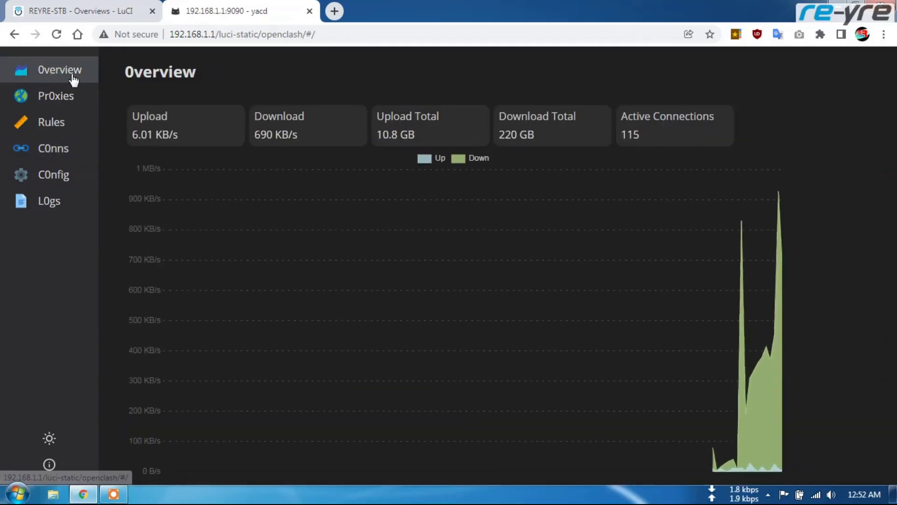
# Return to the router's admin page and examine the per-client data usage and totals in Traffic Status.
pyautogui.click(63, 10)
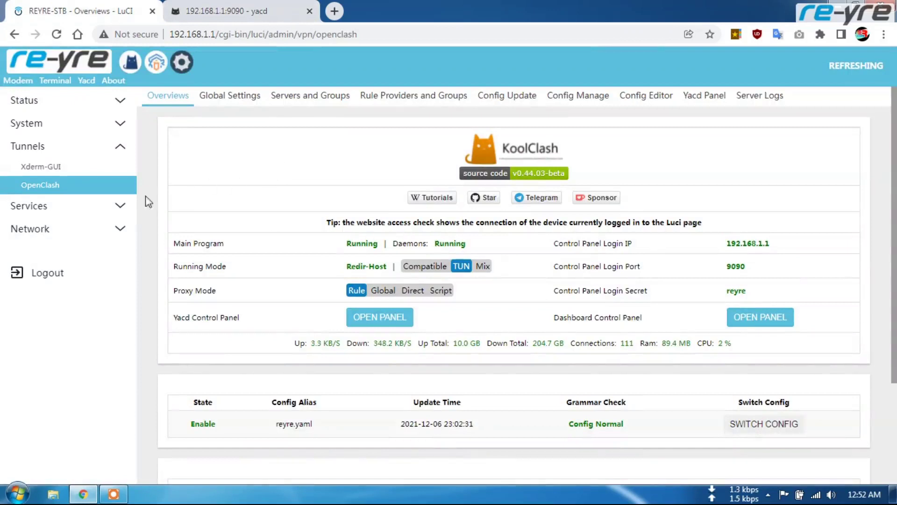
pyautogui.click(124, 206)
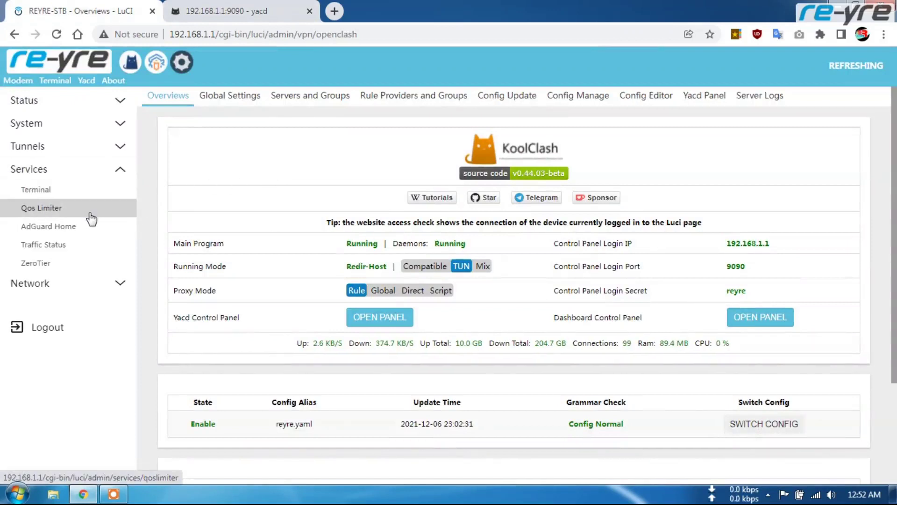
pyautogui.click(70, 246)
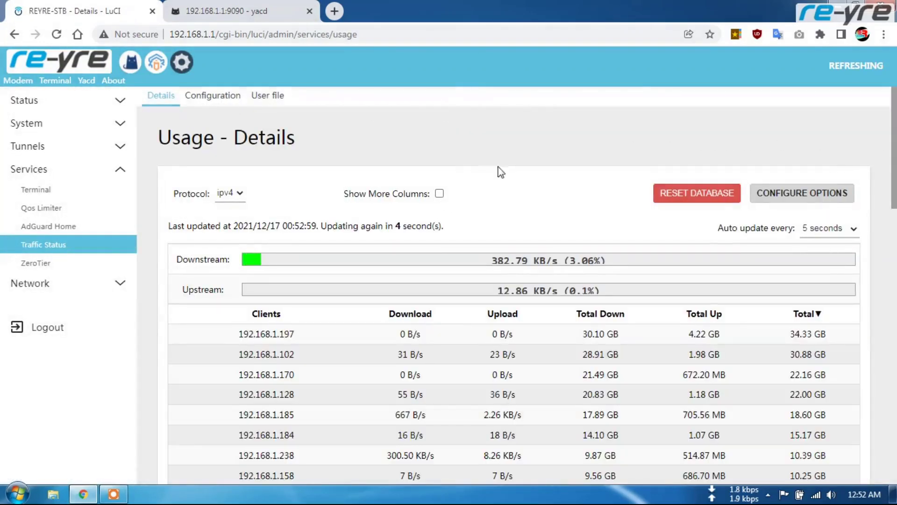
pyautogui.scroll(-10, 534, 295)
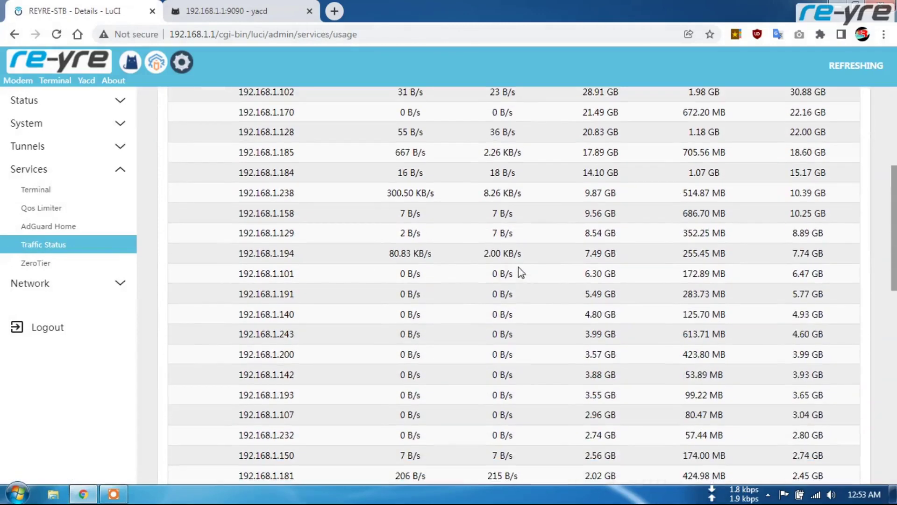
pyautogui.scroll(10, 522, 268)
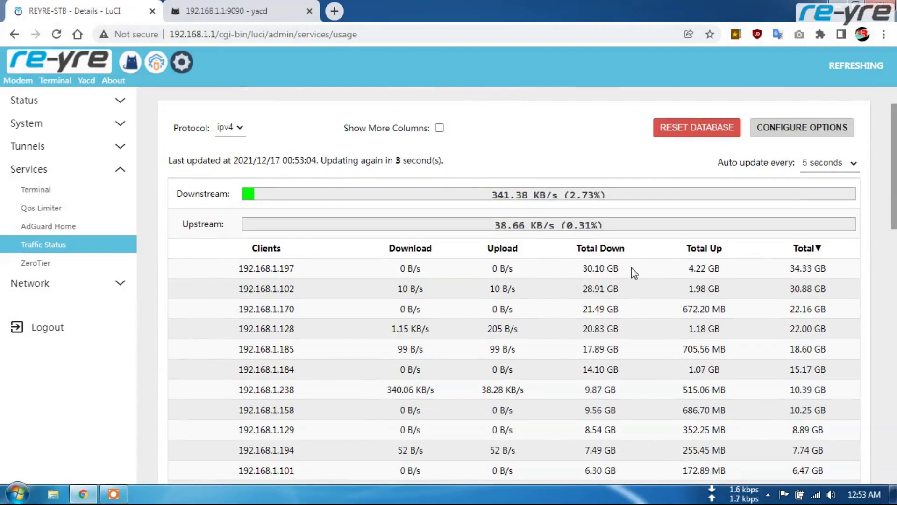
pyautogui.scroll(-18, 620, 271)
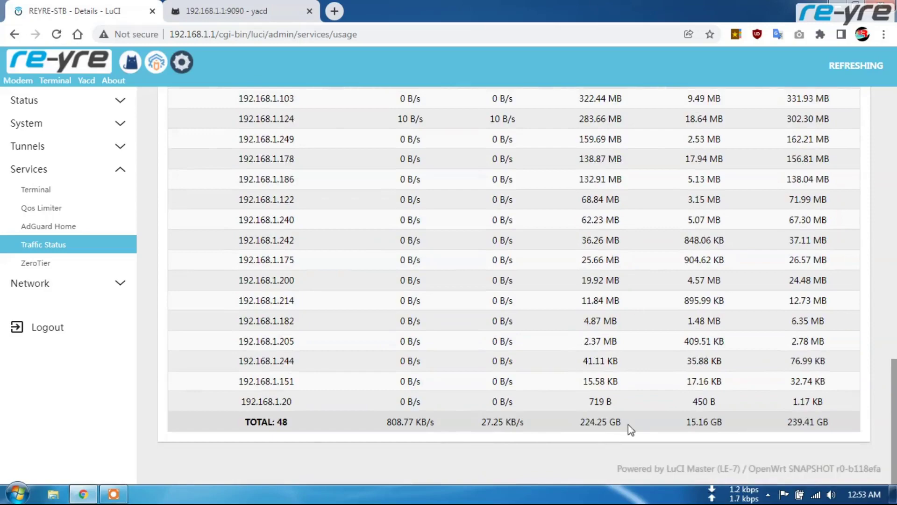
pyautogui.scroll(13, 628, 424)
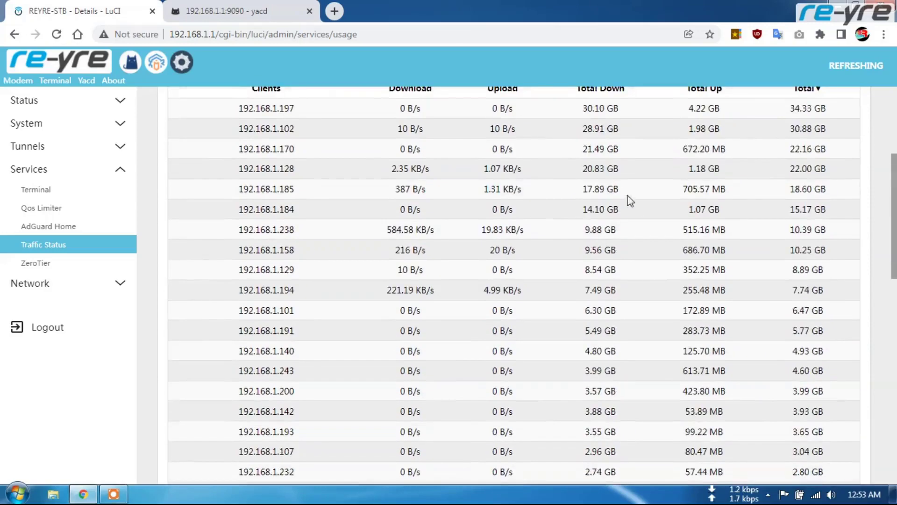
pyautogui.scroll(4, 629, 201)
pyautogui.scroll(-8, 504, 308)
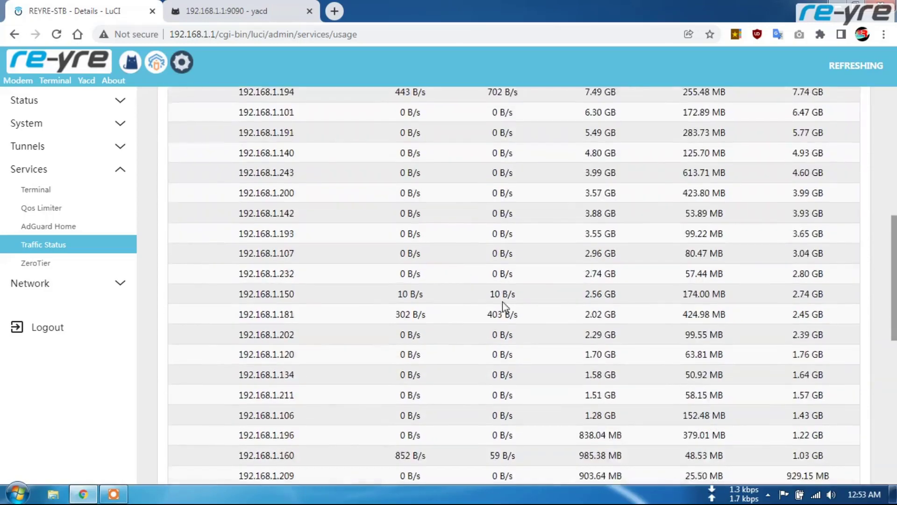
pyautogui.scroll(-8, 504, 308)
pyautogui.scroll(13, 509, 437)
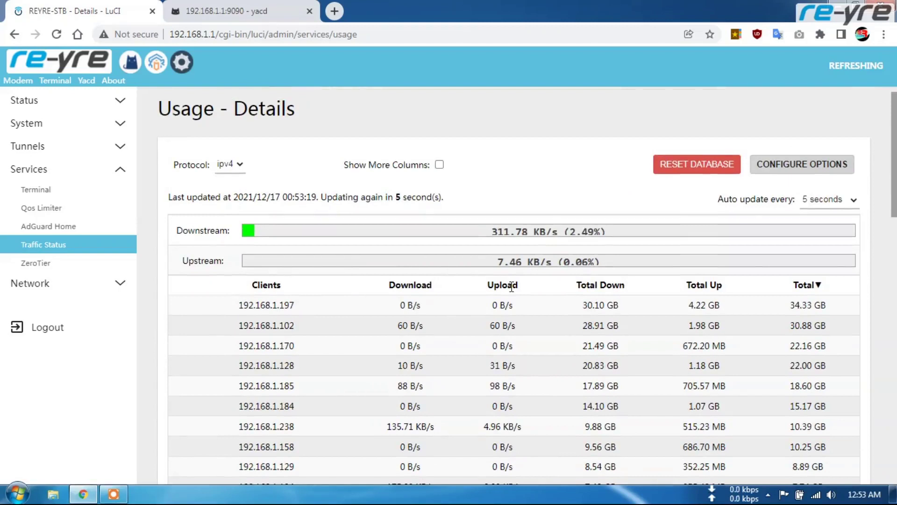
# Open the router's network Interfaces page and examine the uptime, traffic and addresses of the LAN, WAN and WANB interfaces.
pyautogui.click(120, 289)
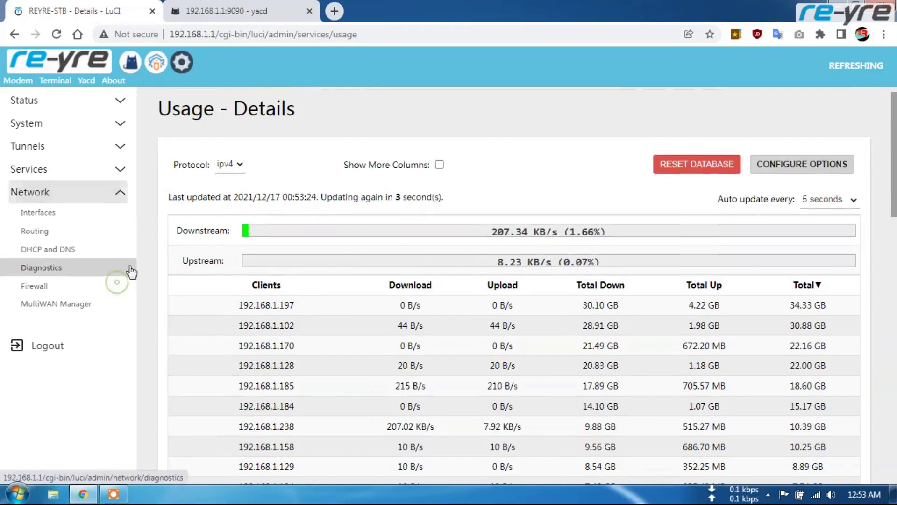
pyautogui.click(54, 211)
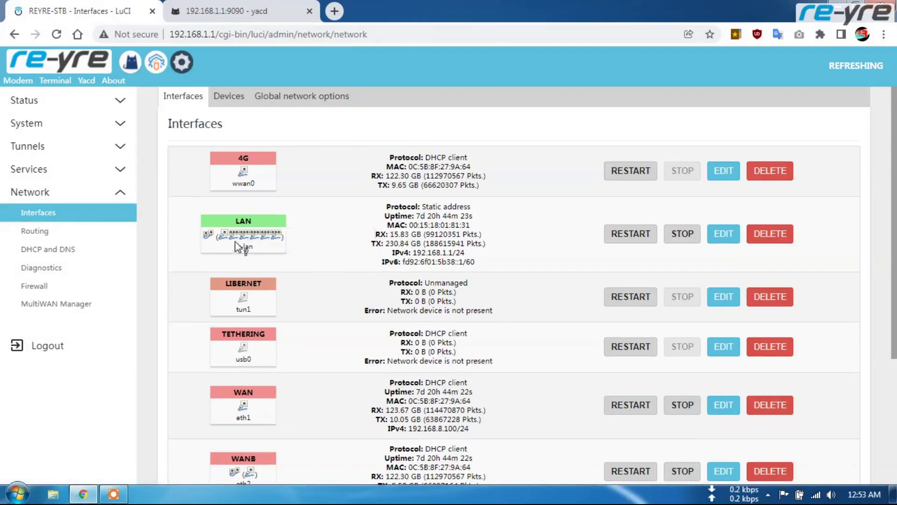
pyautogui.moveTo(229, 243)
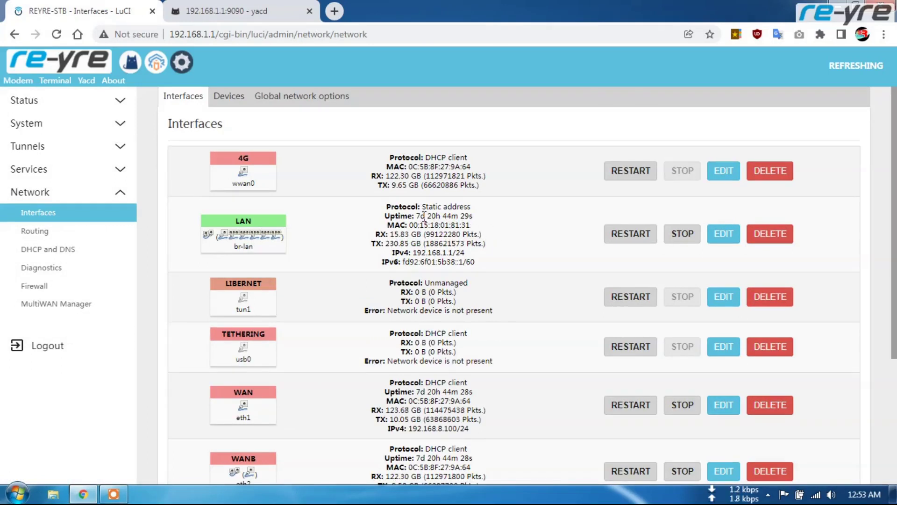
pyautogui.moveTo(416, 216); pyautogui.dragTo(473, 217)
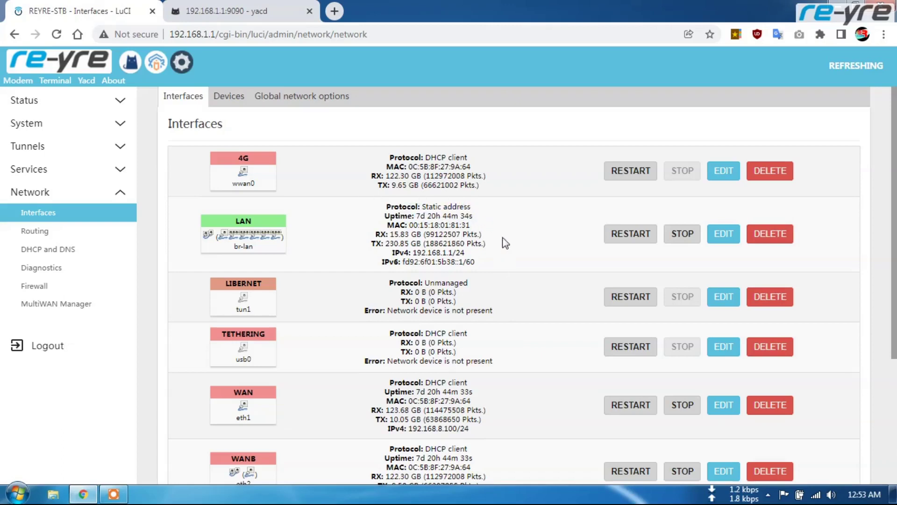
pyautogui.scroll(-4, 469, 256)
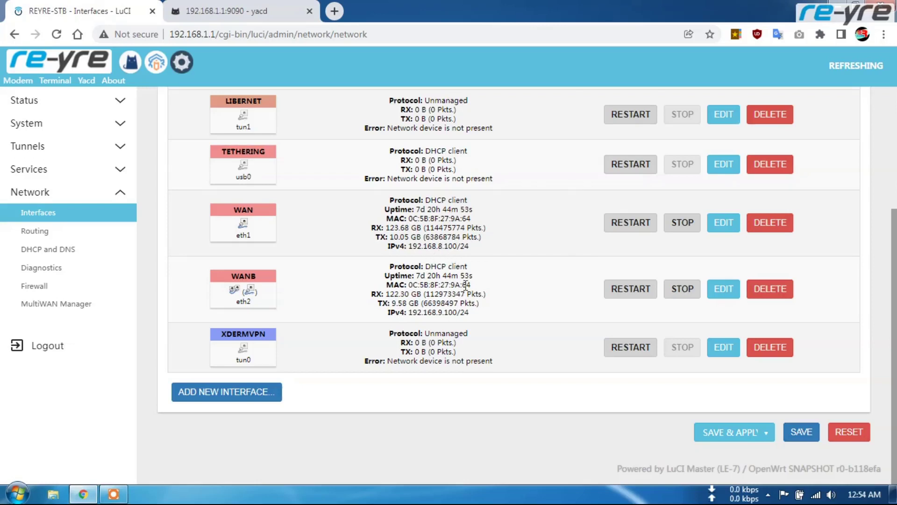
pyautogui.scroll(8, 466, 286)
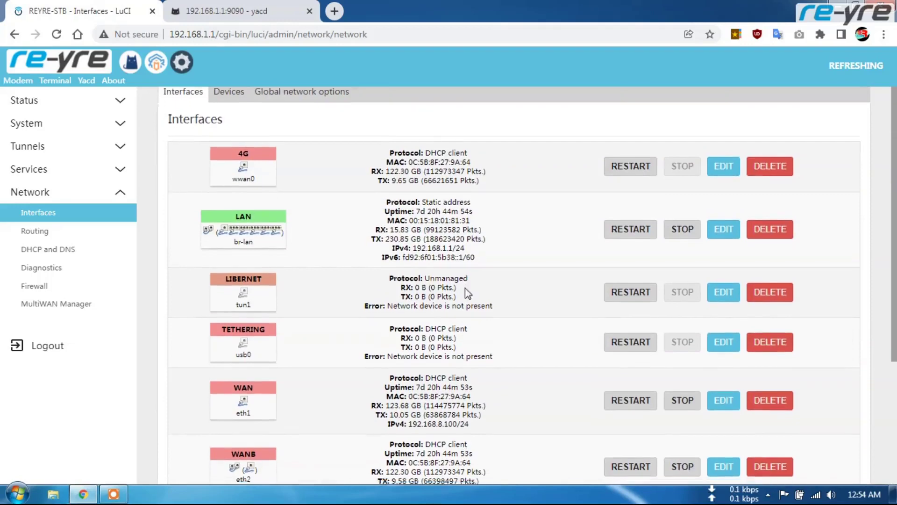
pyautogui.scroll(-8, 465, 288)
pyautogui.scroll(4, 466, 286)
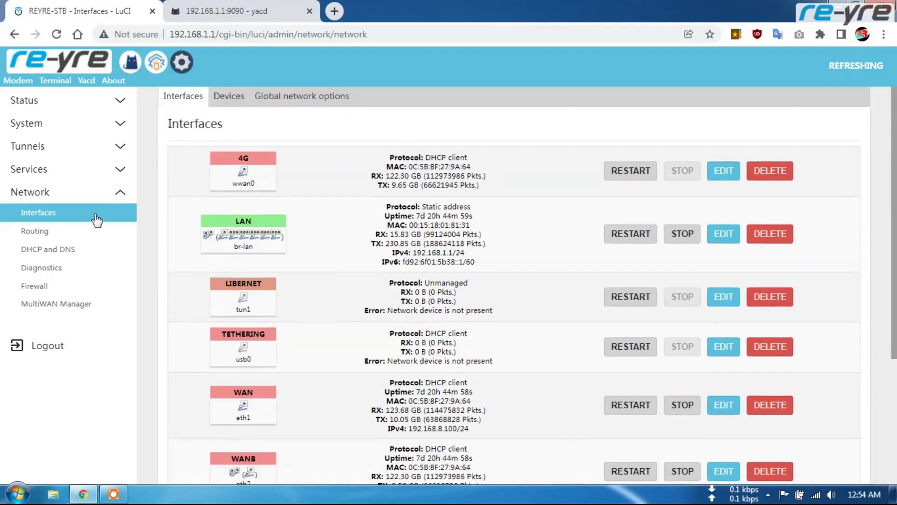
# Open the network MultiWAN Manager configuration and review its interfaces, members, policies and rules.
pyautogui.click(54, 304)
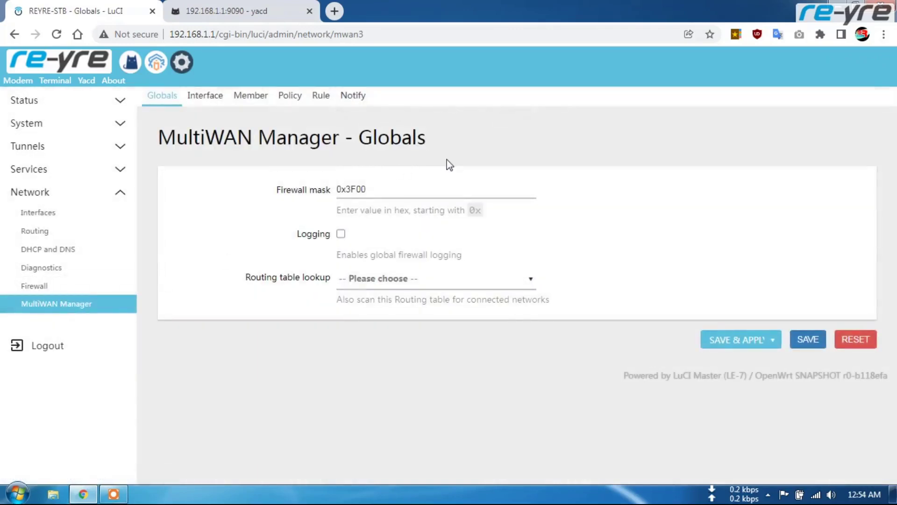
pyautogui.click(204, 95)
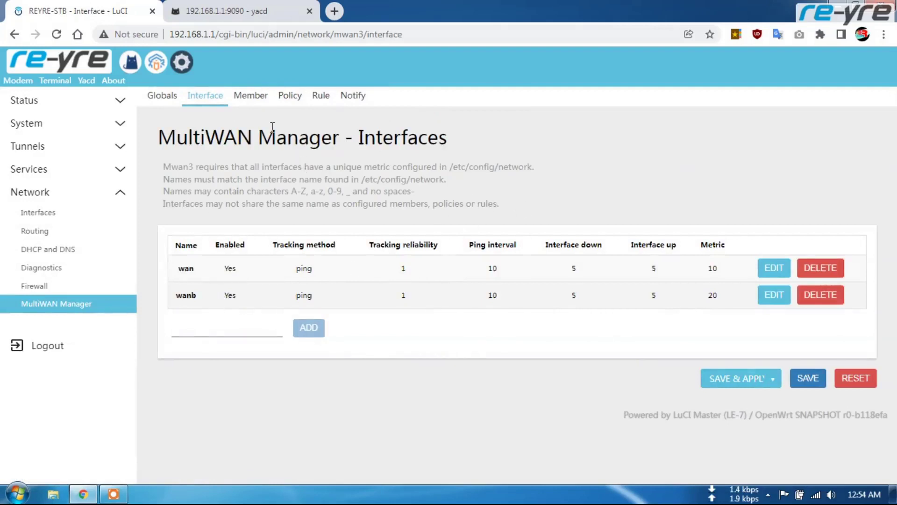
pyautogui.click(251, 95)
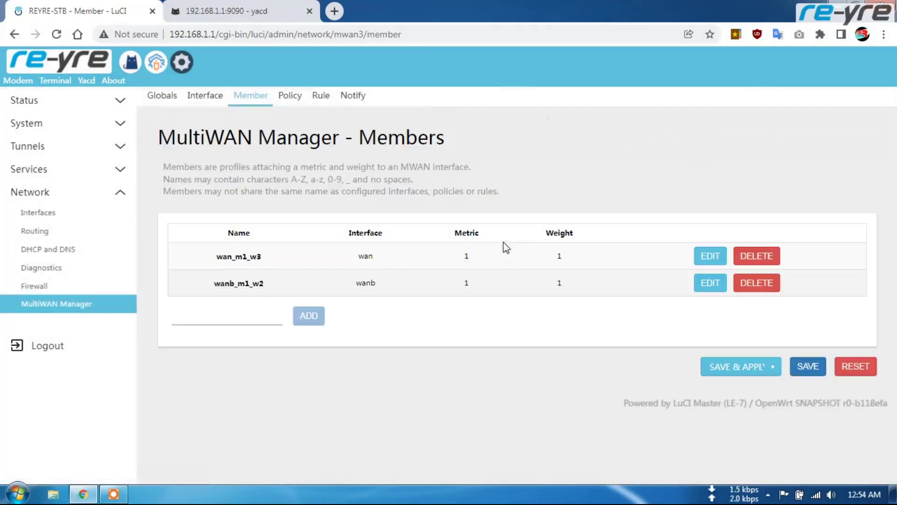
pyautogui.click(289, 98)
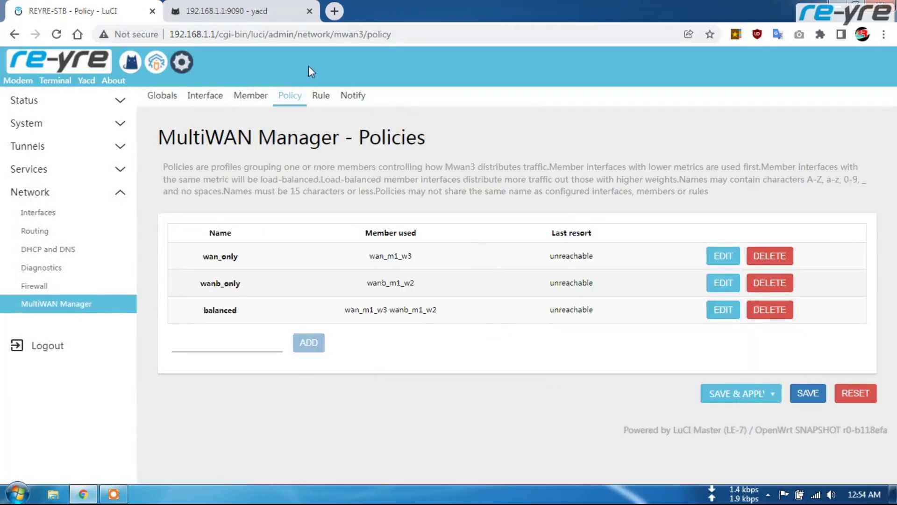
pyautogui.click(321, 96)
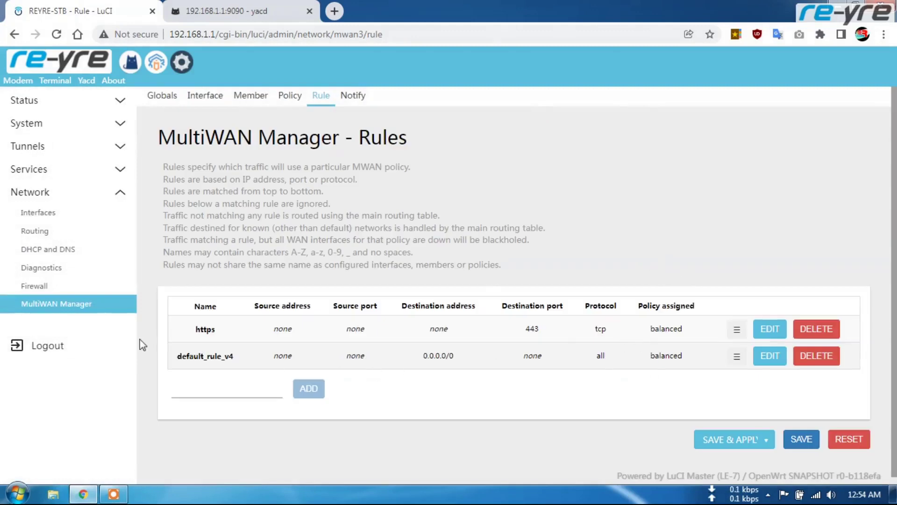
# Open the router's status overview and examine the system details, memory, upstream networks and active DHCP leases.
pyautogui.click(61, 70)
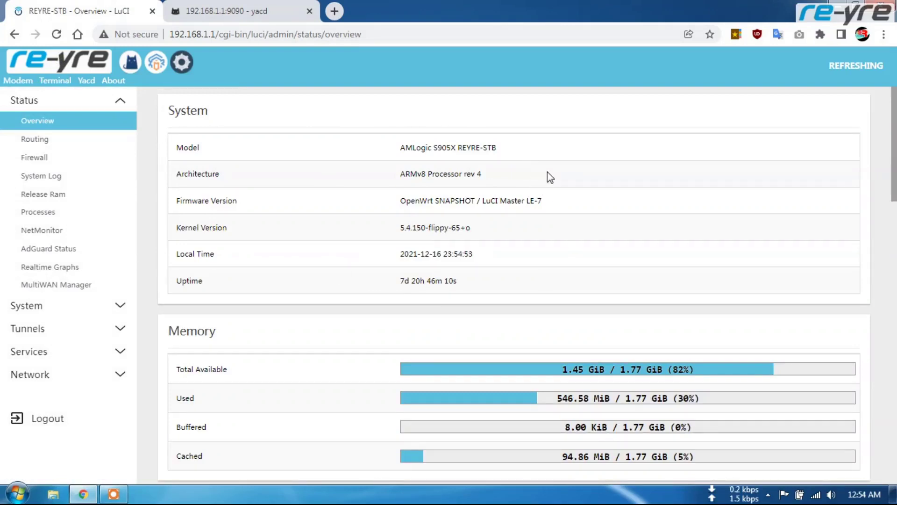
pyautogui.scroll(-5, 541, 228)
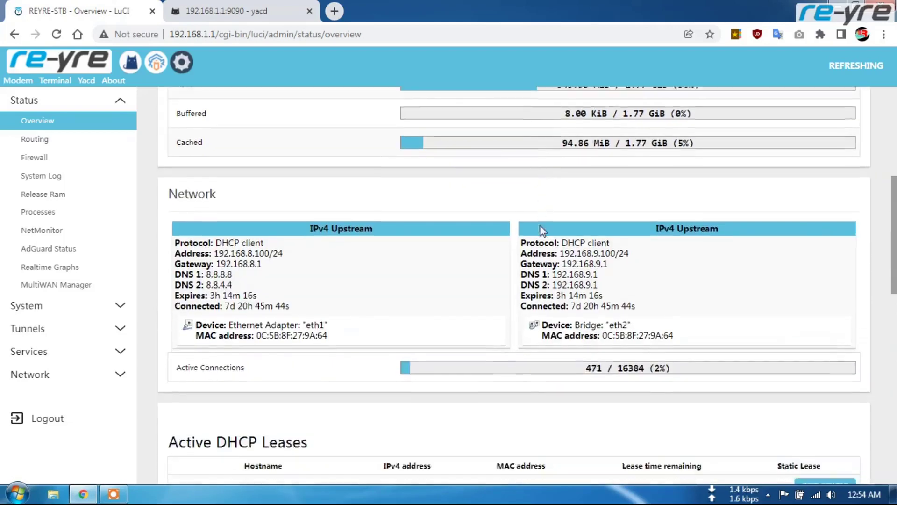
pyautogui.scroll(-4, 541, 228)
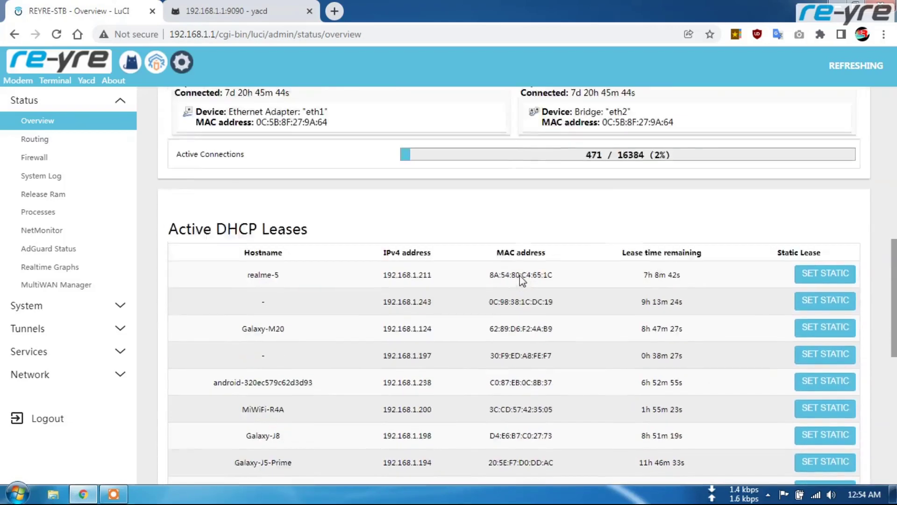
pyautogui.scroll(2, 500, 257)
pyautogui.scroll(-3, 517, 239)
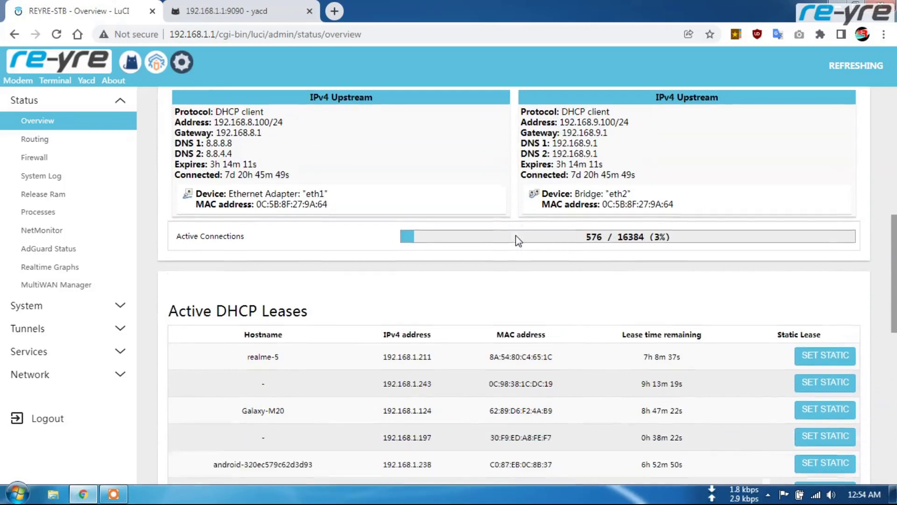
pyautogui.scroll(-4, 551, 285)
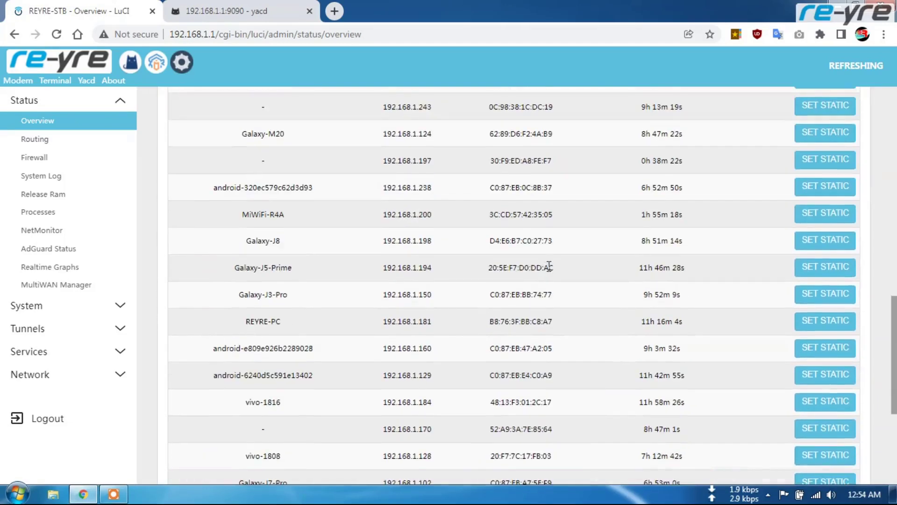
pyautogui.scroll(-5, 549, 267)
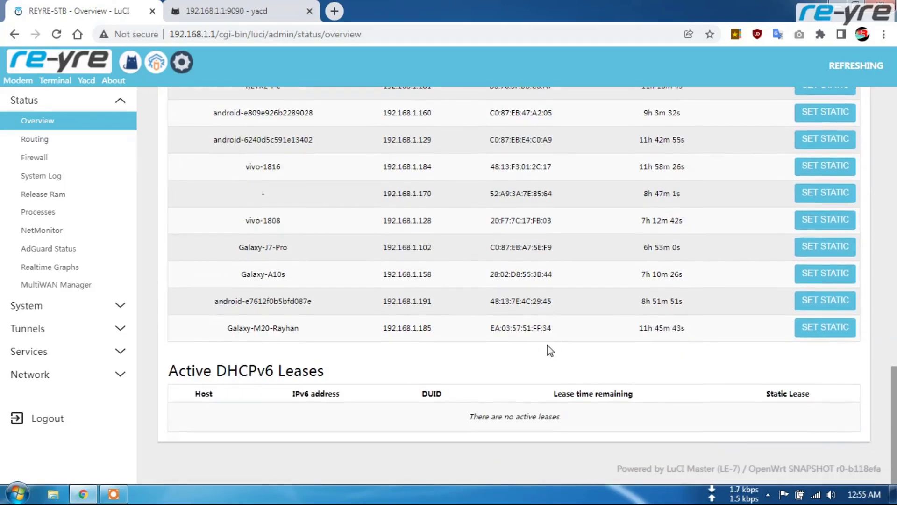
pyautogui.scroll(15, 548, 346)
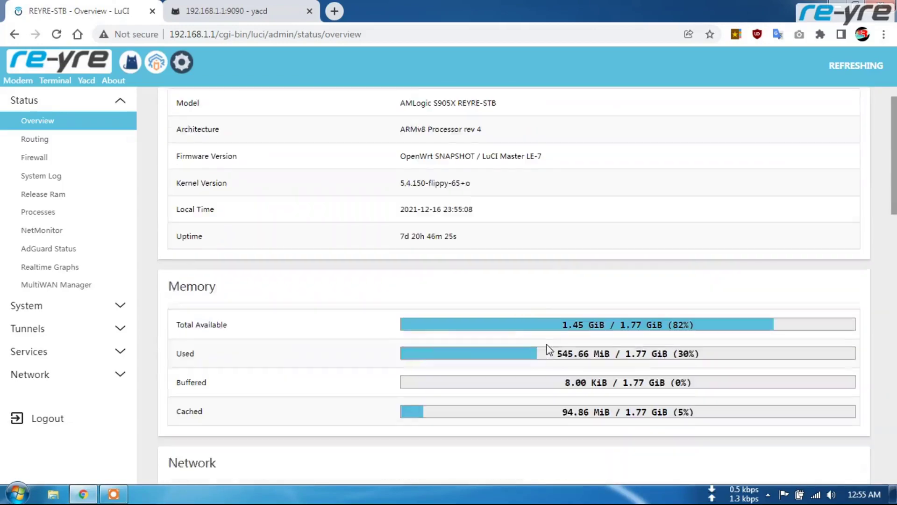
pyautogui.scroll(1, 547, 346)
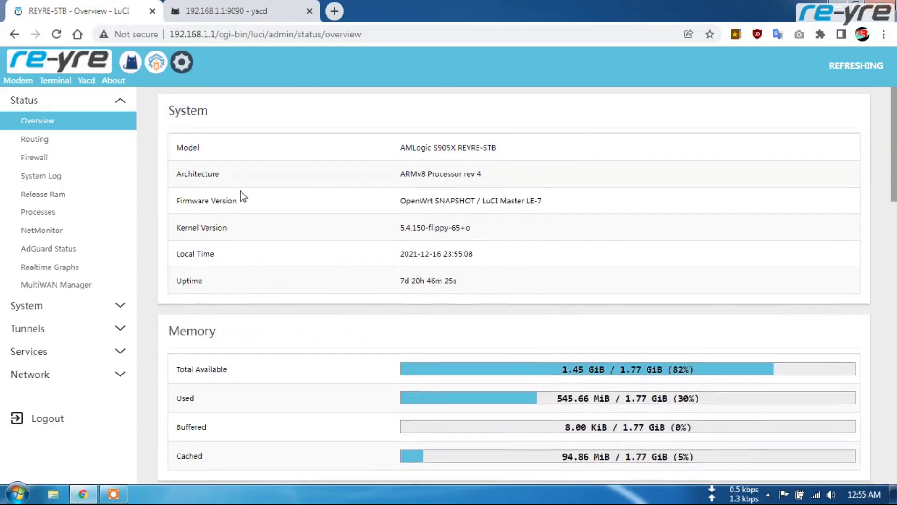
pyautogui.scroll(-15, 302, 268)
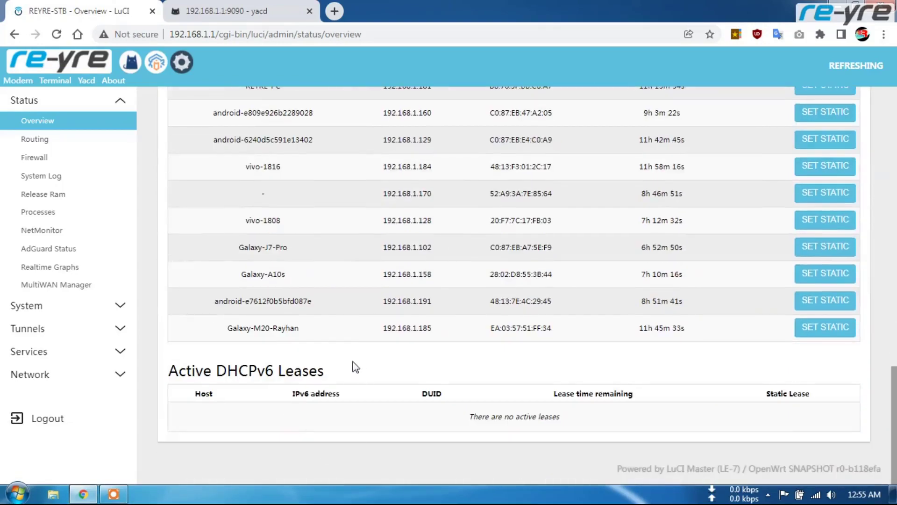
pyautogui.scroll(15, 392, 346)
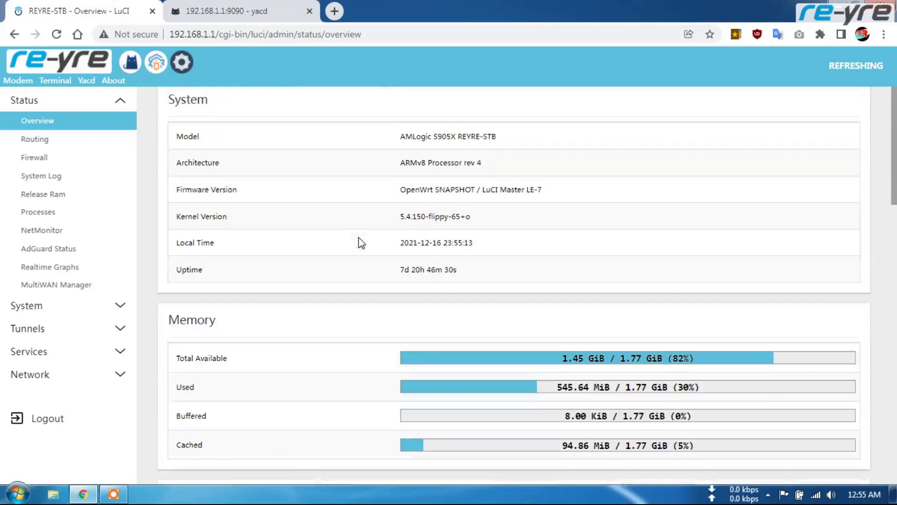
pyautogui.click(64, 77)
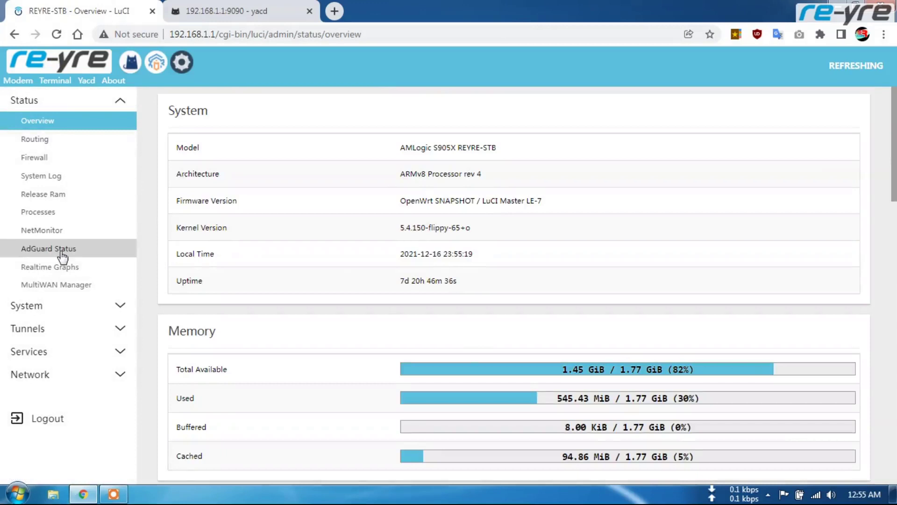
# Open AdGuard Status and inspect the allow and block entries in AdGuard Home's custom filtering rules.
pyautogui.click(59, 252)
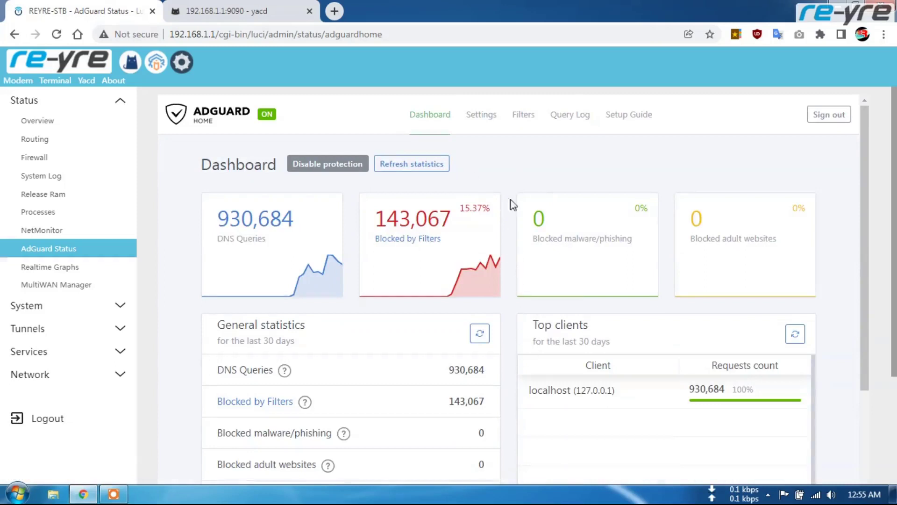
pyautogui.moveTo(538, 130)
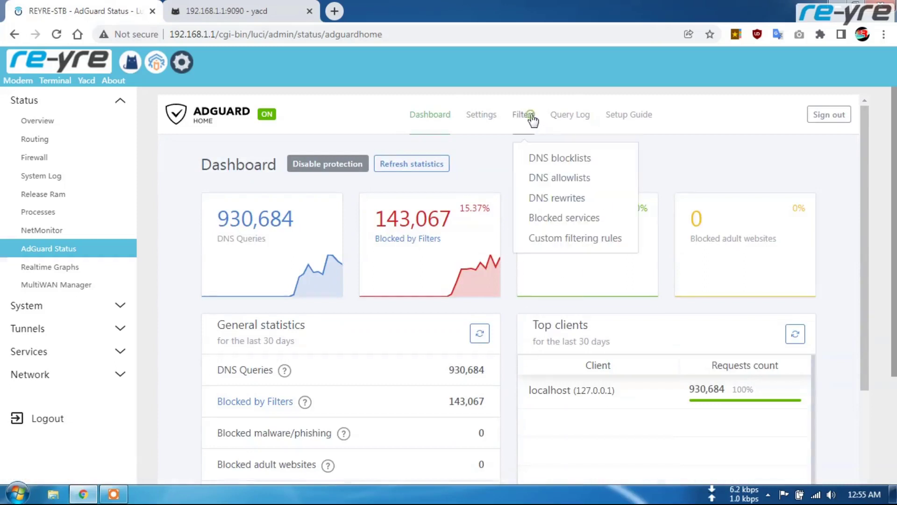
pyautogui.click(571, 239)
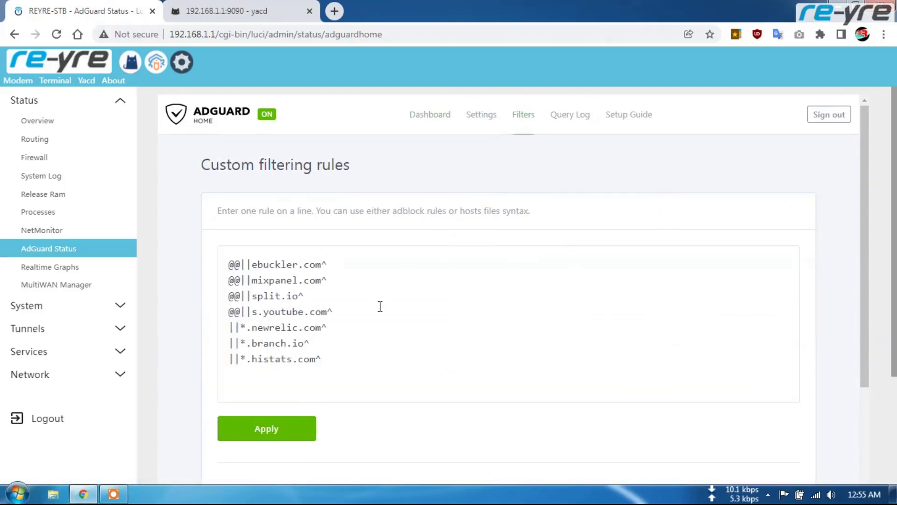
pyautogui.scroll(-3, 379, 306)
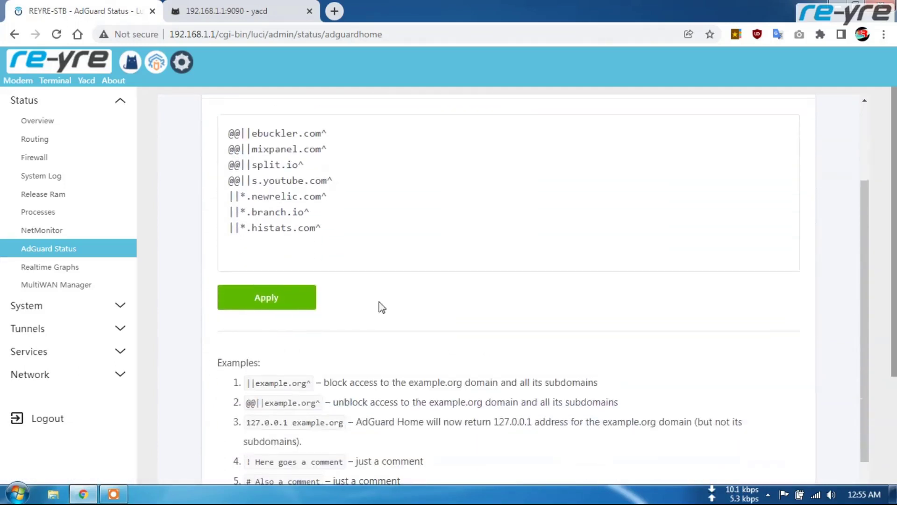
pyautogui.click(341, 223)
pyautogui.moveTo(336, 180); pyautogui.dragTo(212, 136)
pyautogui.moveTo(344, 181); pyautogui.dragTo(208, 138)
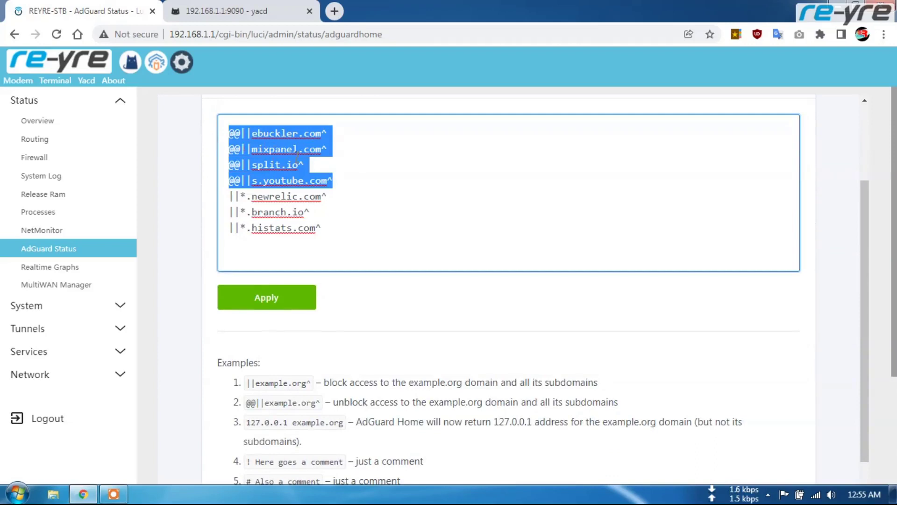
pyautogui.moveTo(326, 227); pyautogui.dragTo(212, 198)
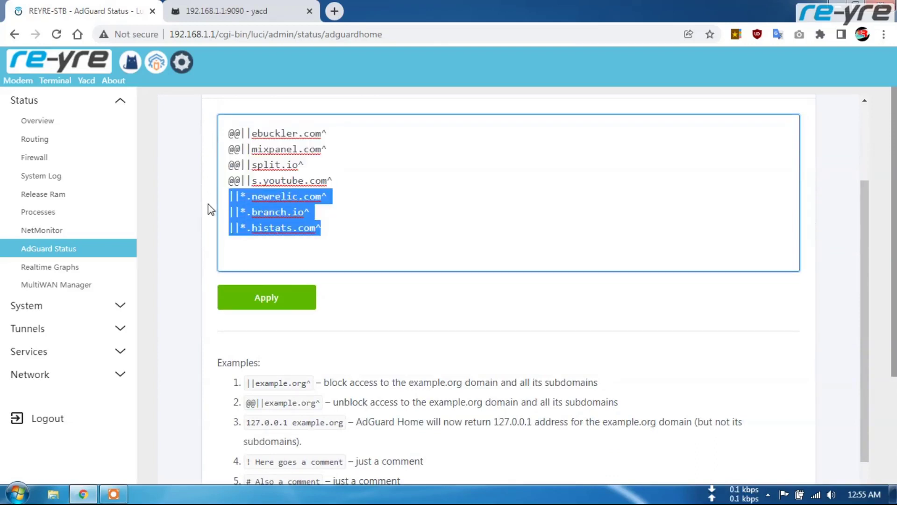
pyautogui.scroll(-1, 208, 204)
pyautogui.scroll(3, 211, 225)
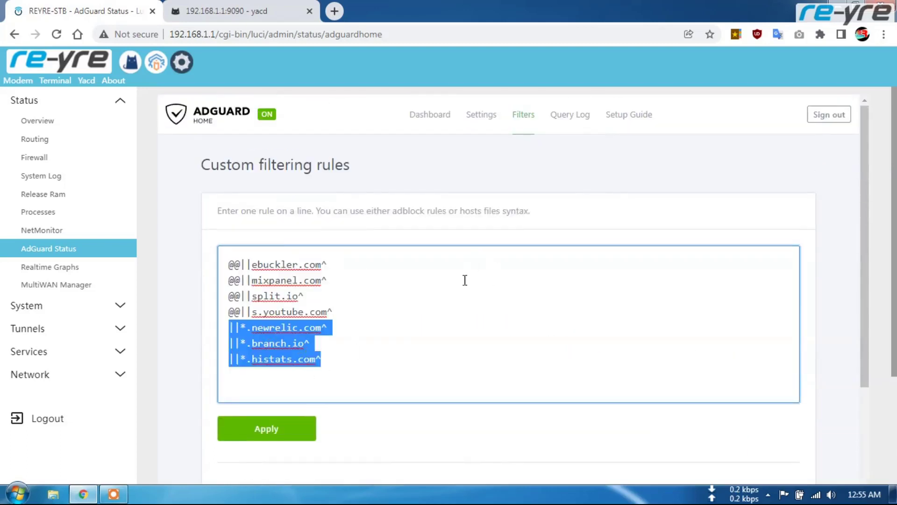
# Open AdGuard Home's DNS blocklists and review the enabled lists, their URLs and rule counts.
pyautogui.click(486, 120)
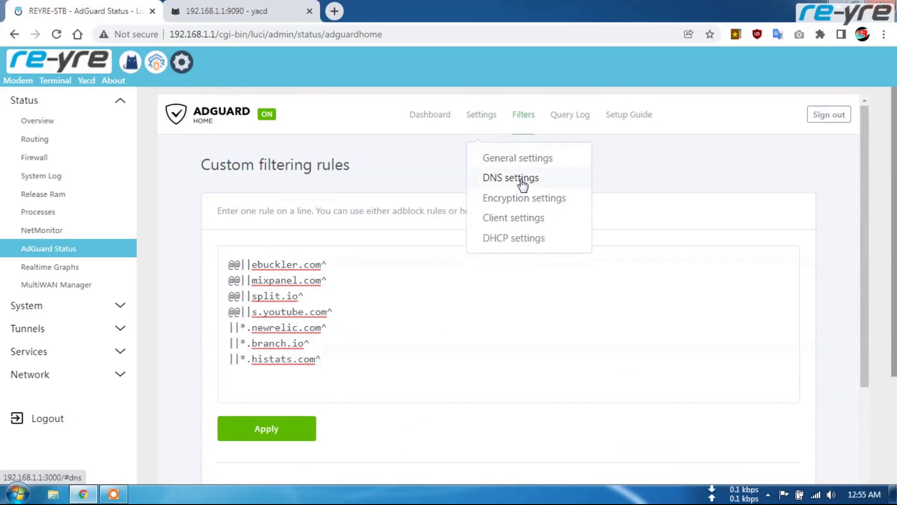
pyautogui.click(483, 117)
pyautogui.click(523, 117)
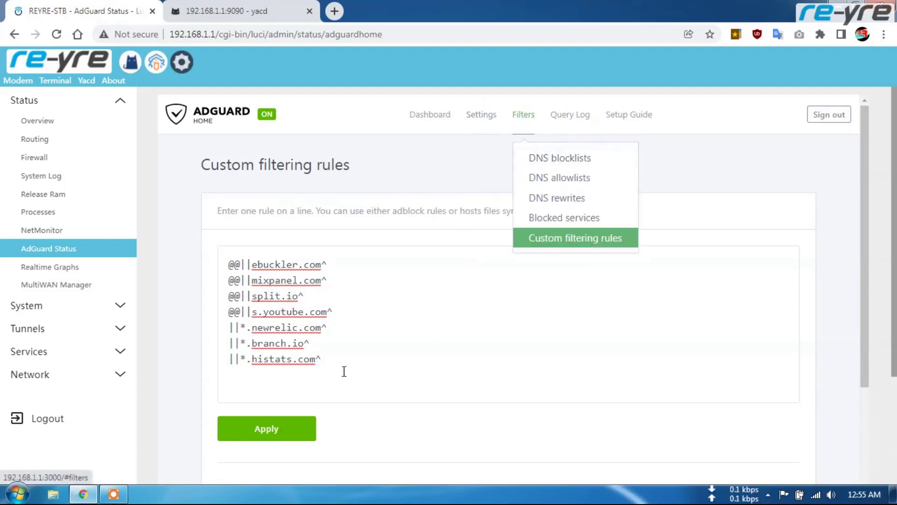
pyautogui.moveTo(331, 358); pyautogui.dragTo(208, 327)
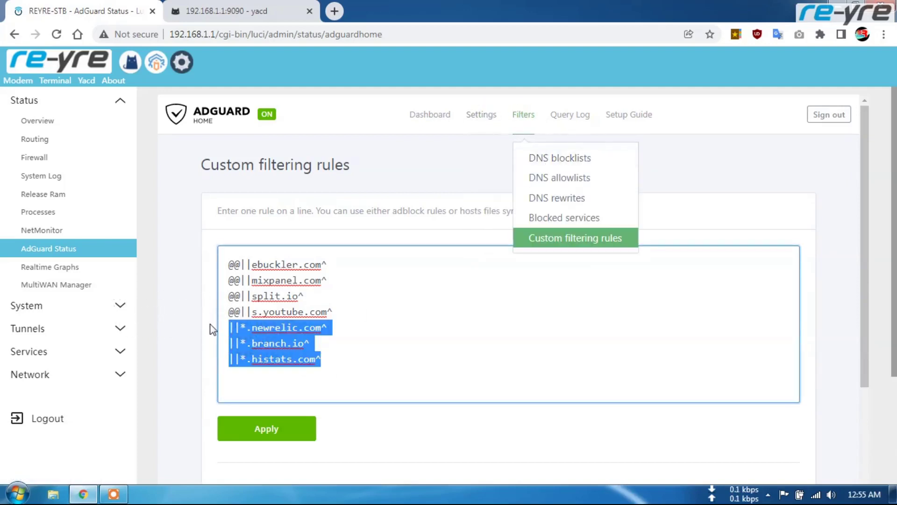
pyautogui.click(561, 158)
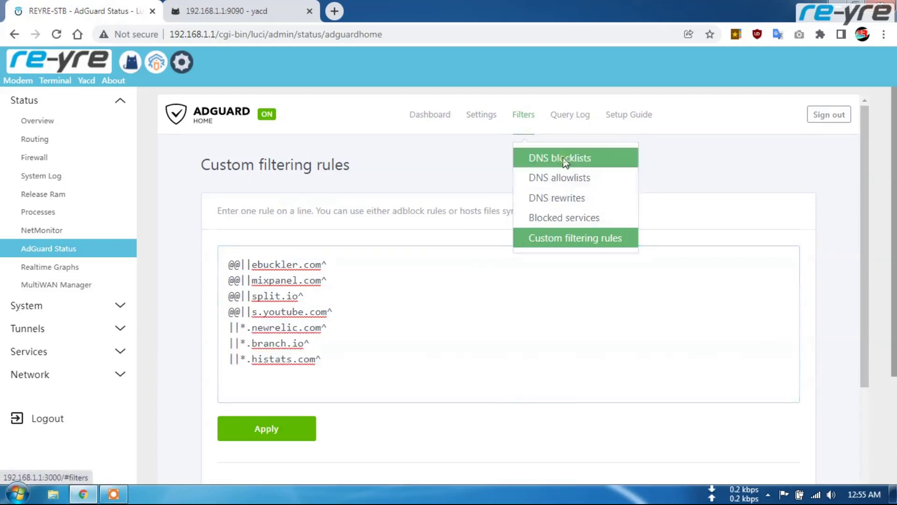
pyautogui.scroll(-1, 663, 224)
pyautogui.scroll(-2, 663, 232)
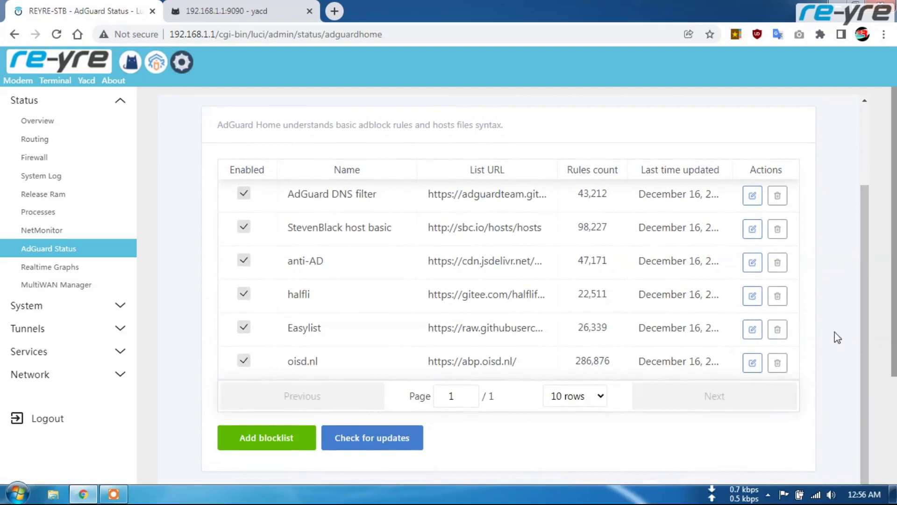
pyautogui.scroll(3, 835, 335)
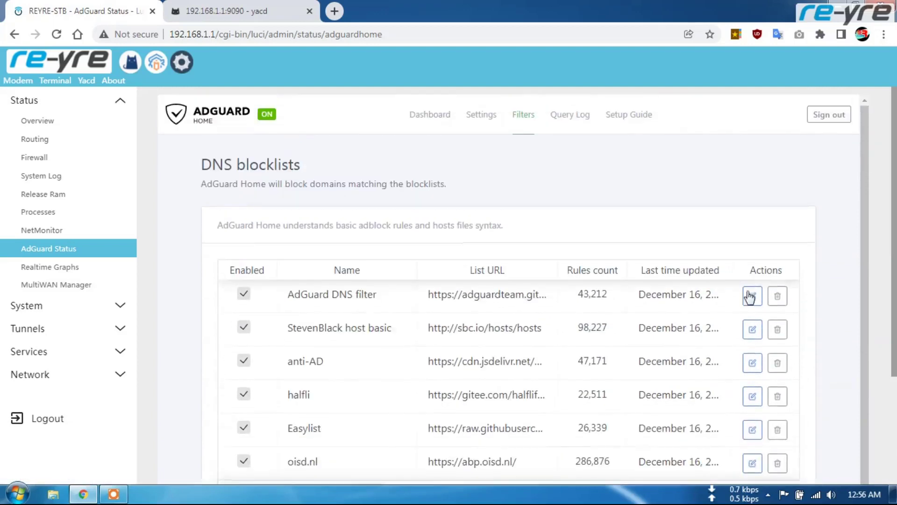
# Return to the router's status overview and check the upstream connections and system uptime.
pyautogui.click(45, 63)
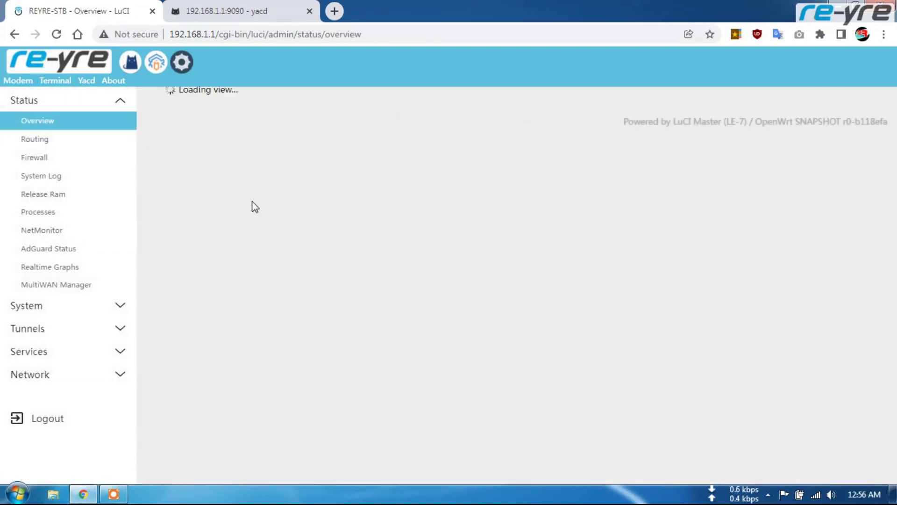
pyautogui.scroll(-7, 341, 274)
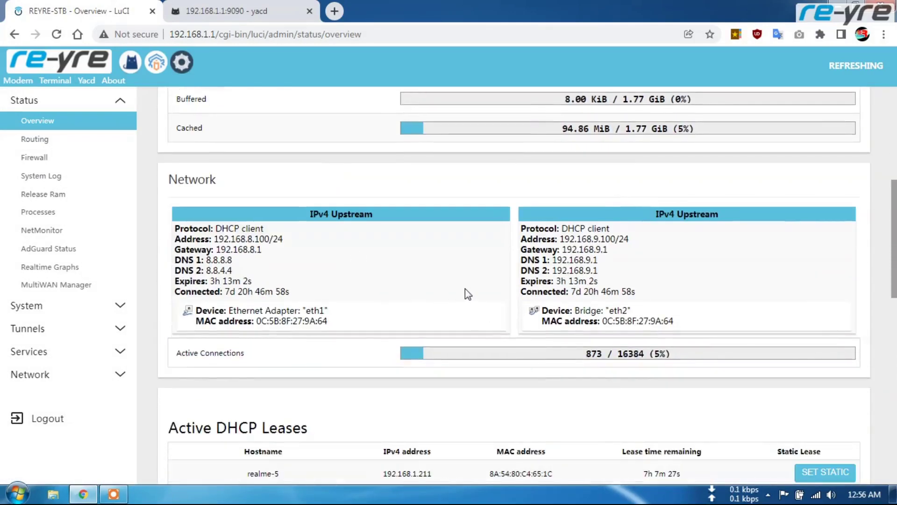
pyautogui.scroll(7, 464, 288)
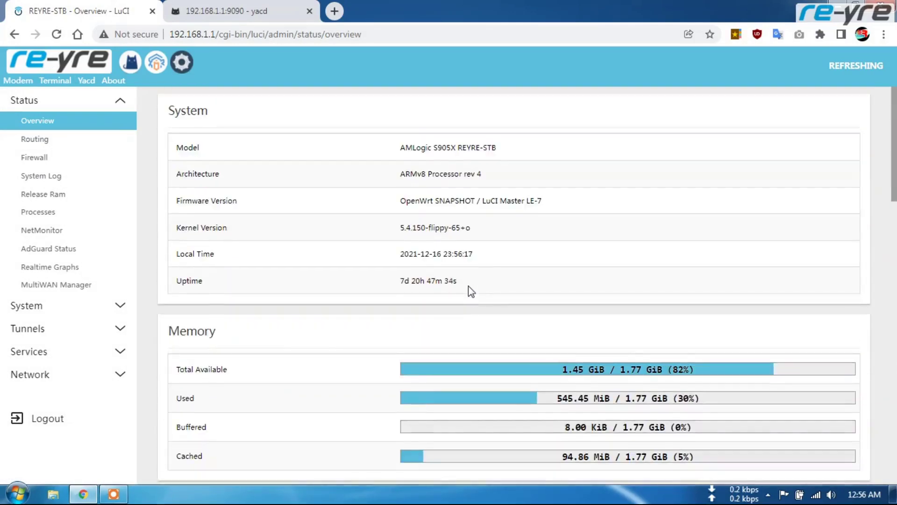